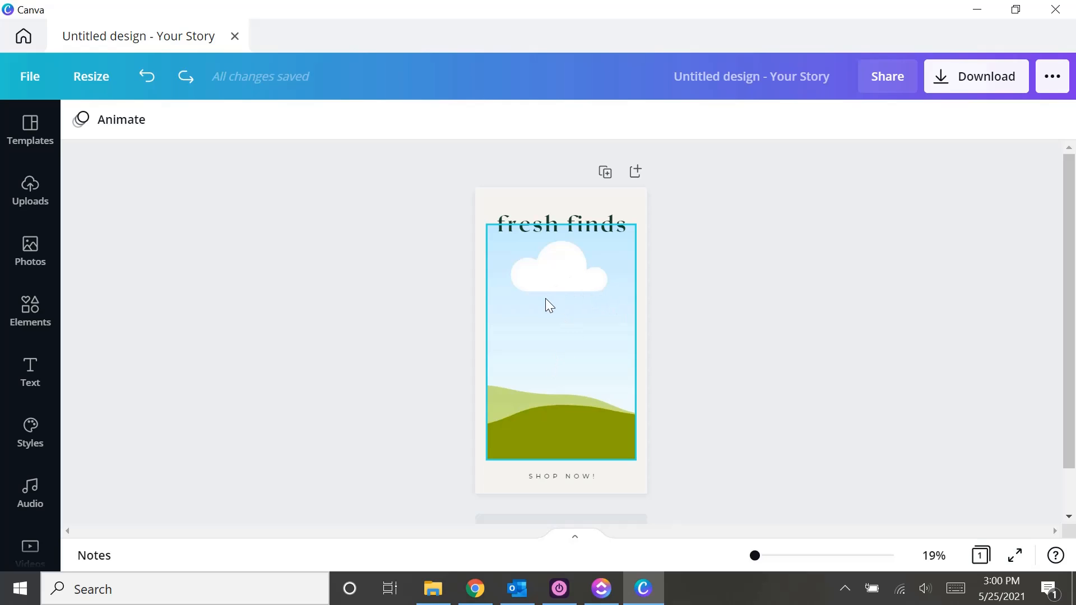
- Search the photos for "furniture" and fill the story's photo frame with the potted plant and wooden cabinet picture
left_click(31, 249)
left_click(148, 131)
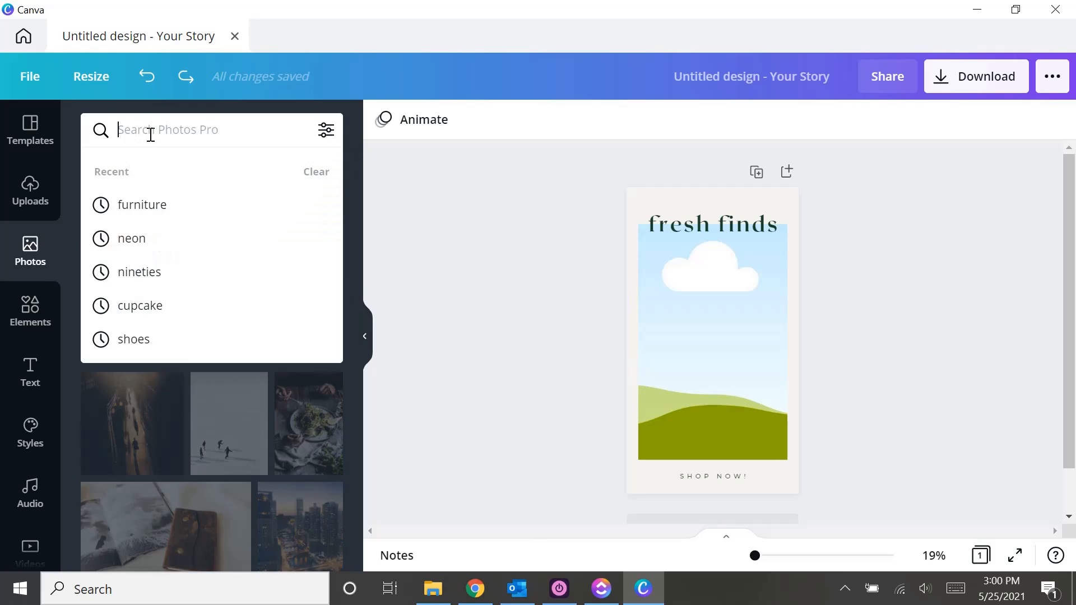
type("furniture")
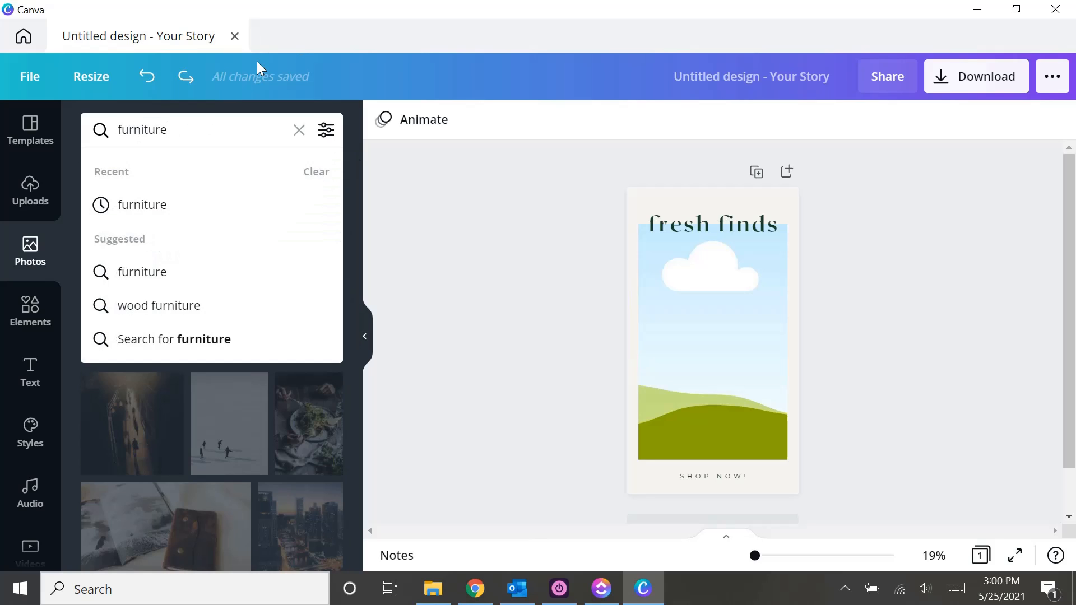
key("Return")
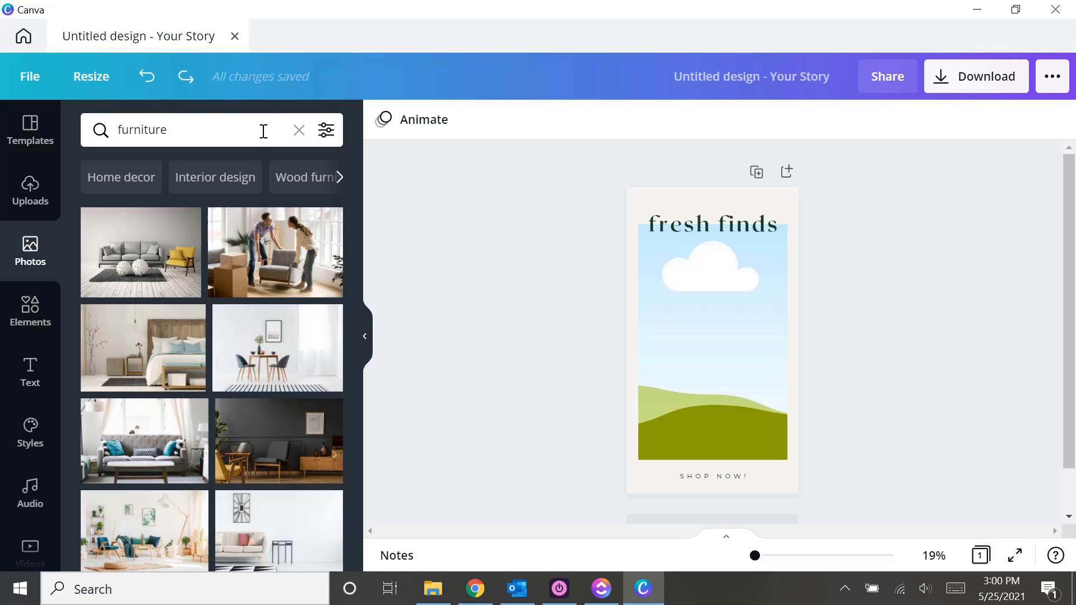
scroll(231, 316, "down", 5)
scroll(231, 316, "down", 5)
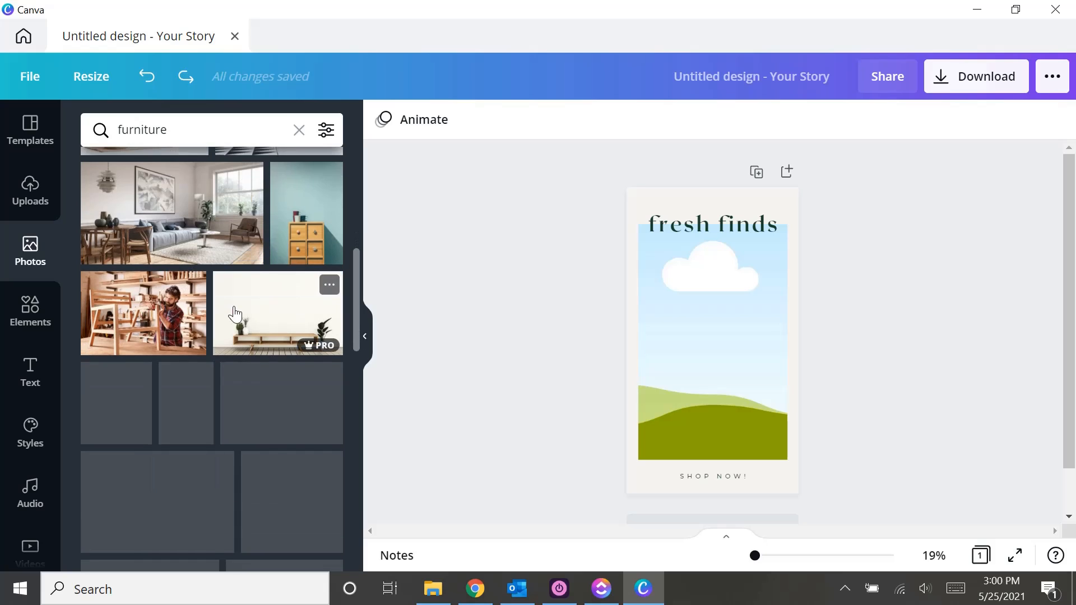
left_click_drag(190, 322, 700, 297)
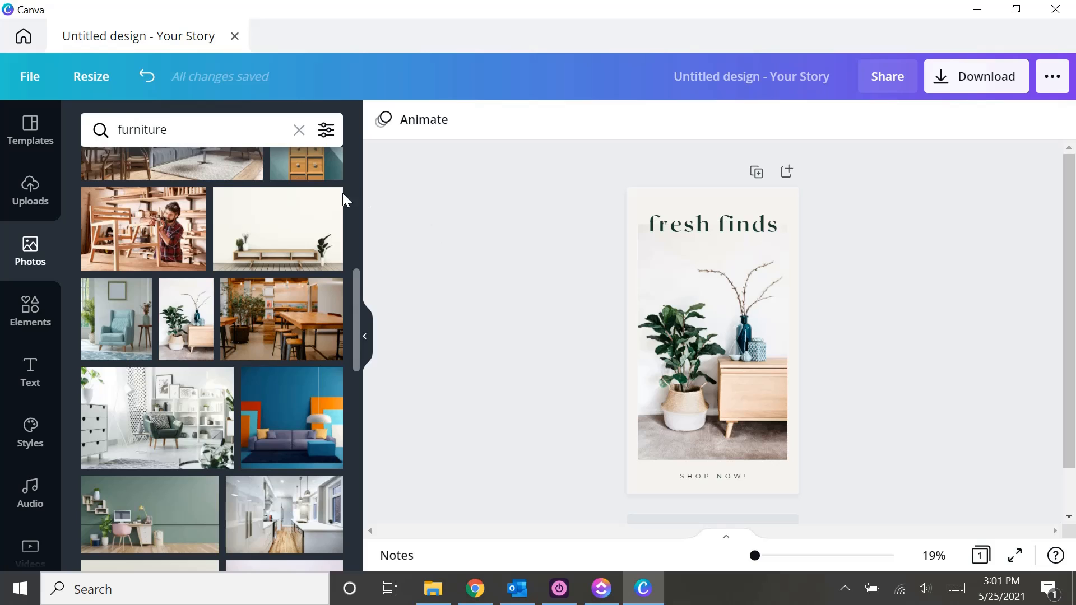
left_click(365, 337)
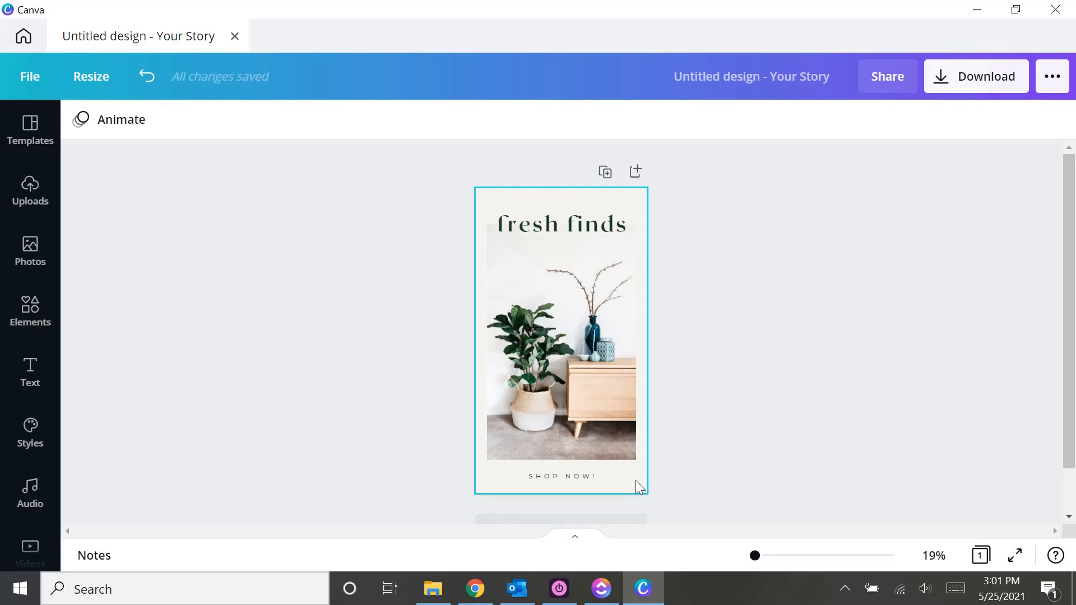
- Apply the Rise page animation to the whole story page
left_click(643, 214)
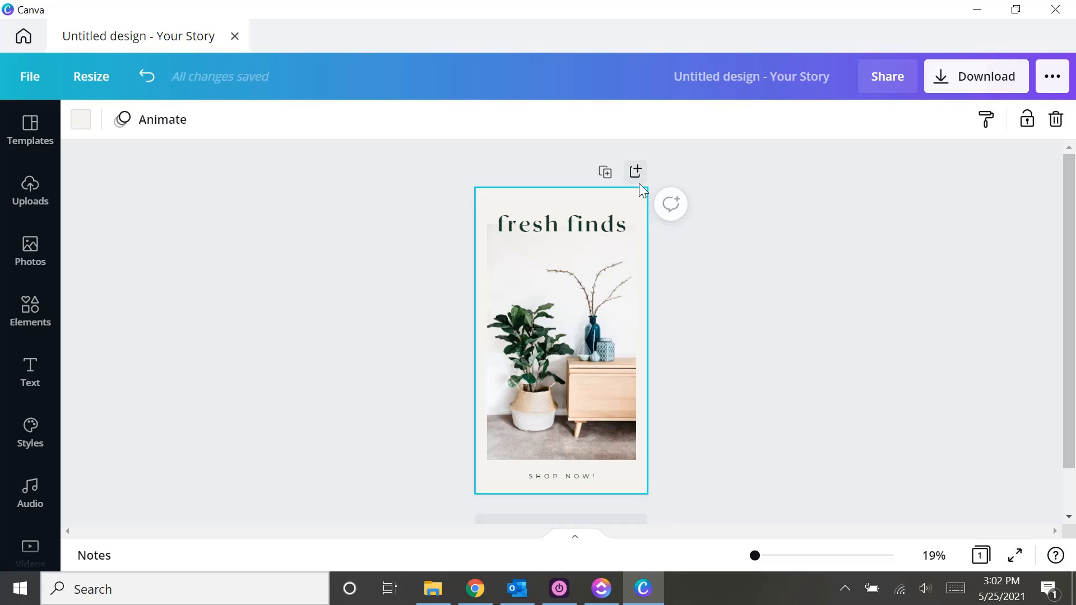
left_click(175, 126)
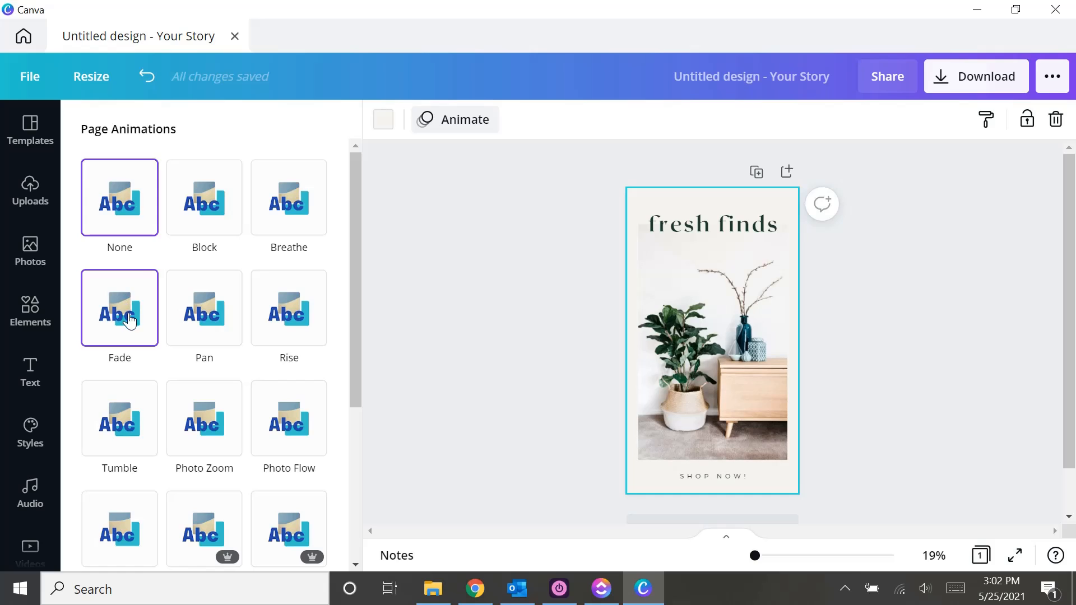
left_click(284, 328)
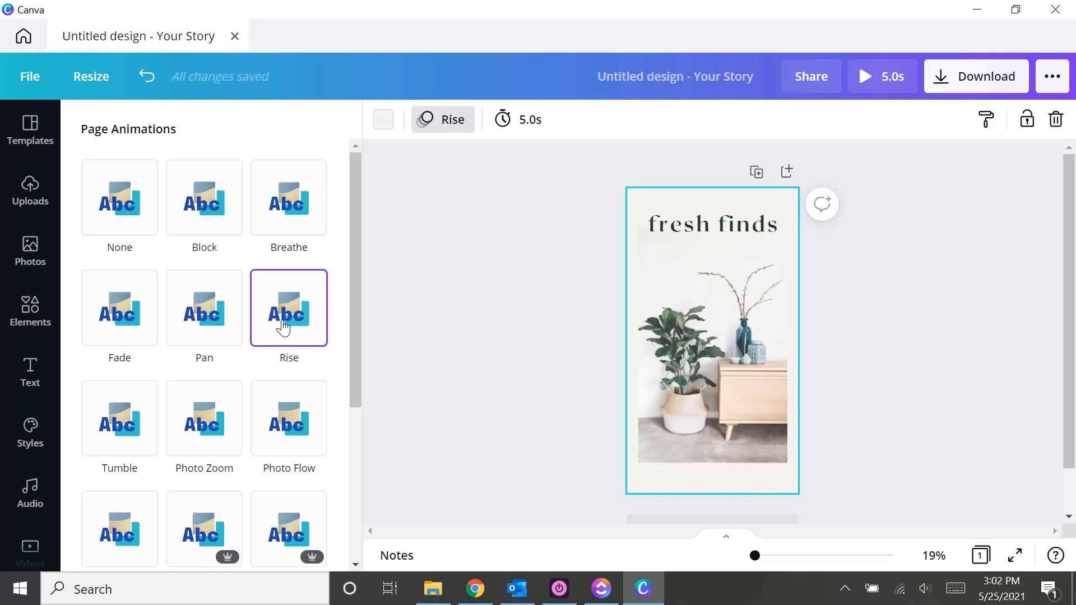
left_click(580, 334)
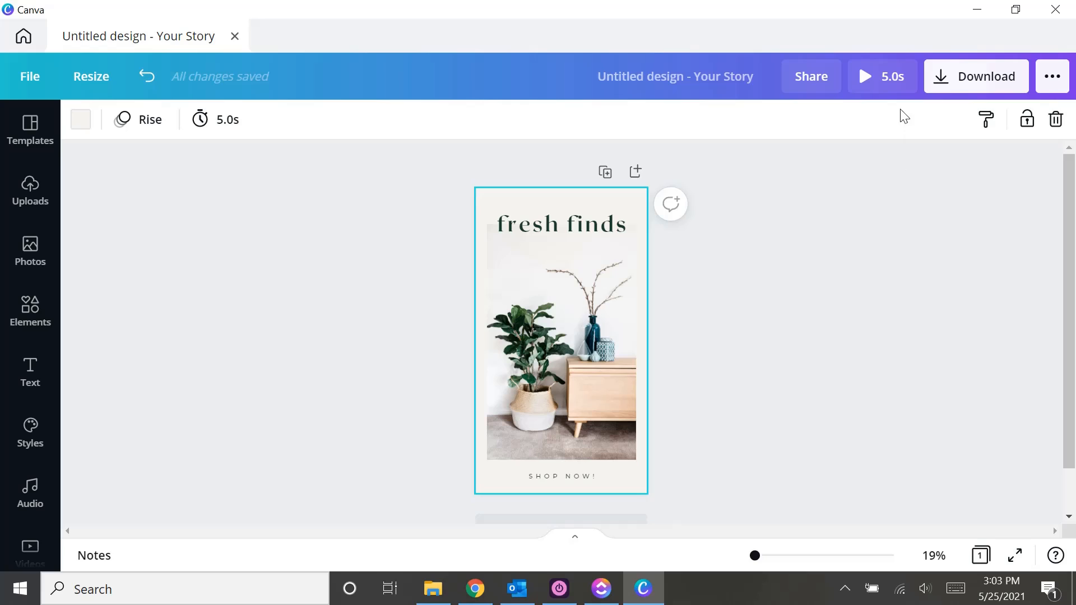
- Play the preview of the page-wide animation, and close it
left_click(866, 82)
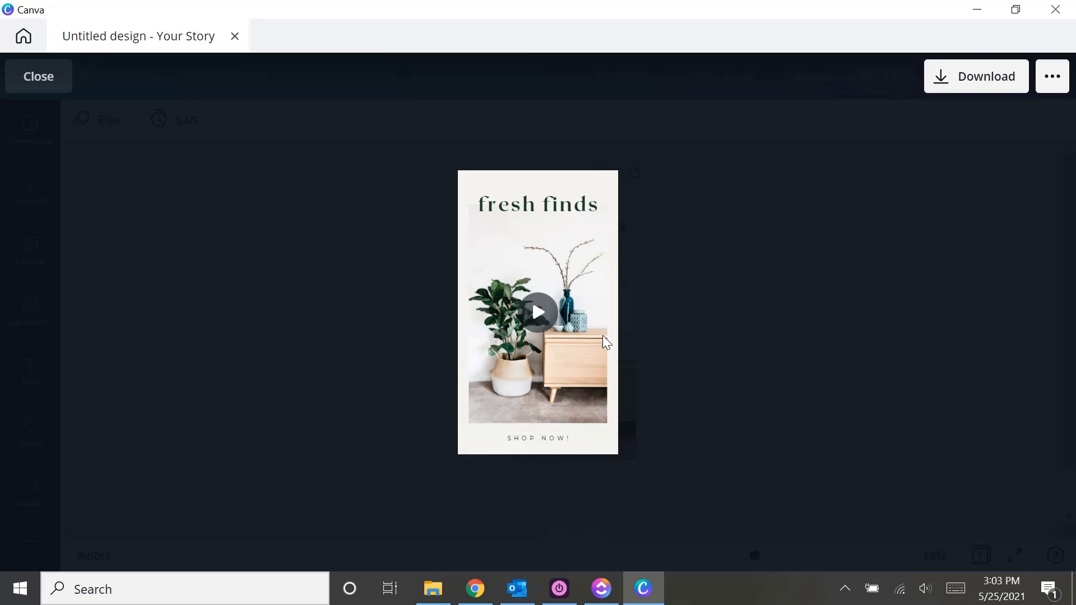
left_click(536, 317)
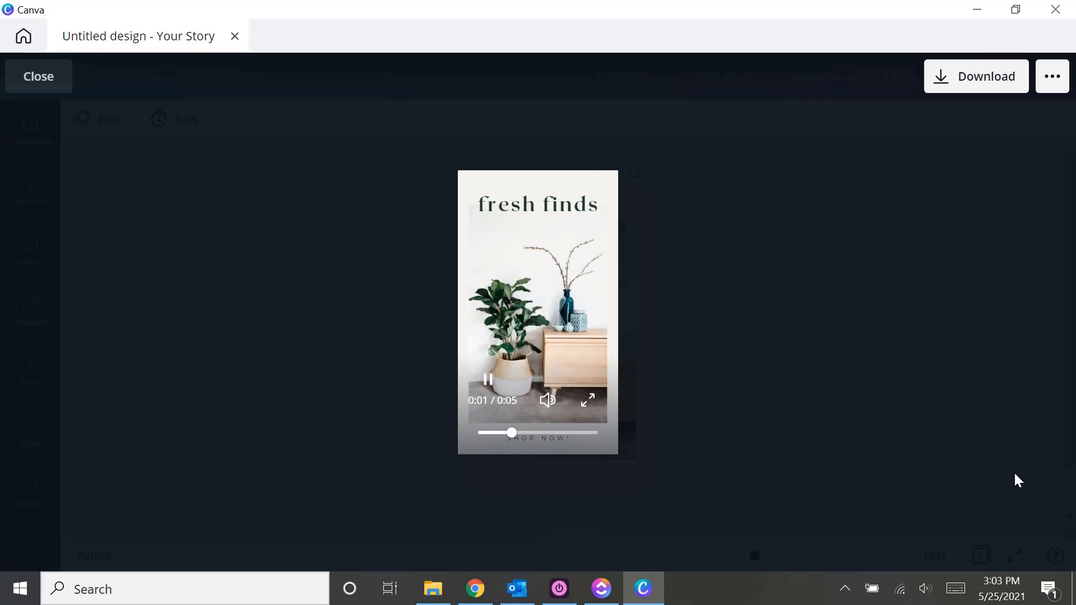
left_click(29, 77)
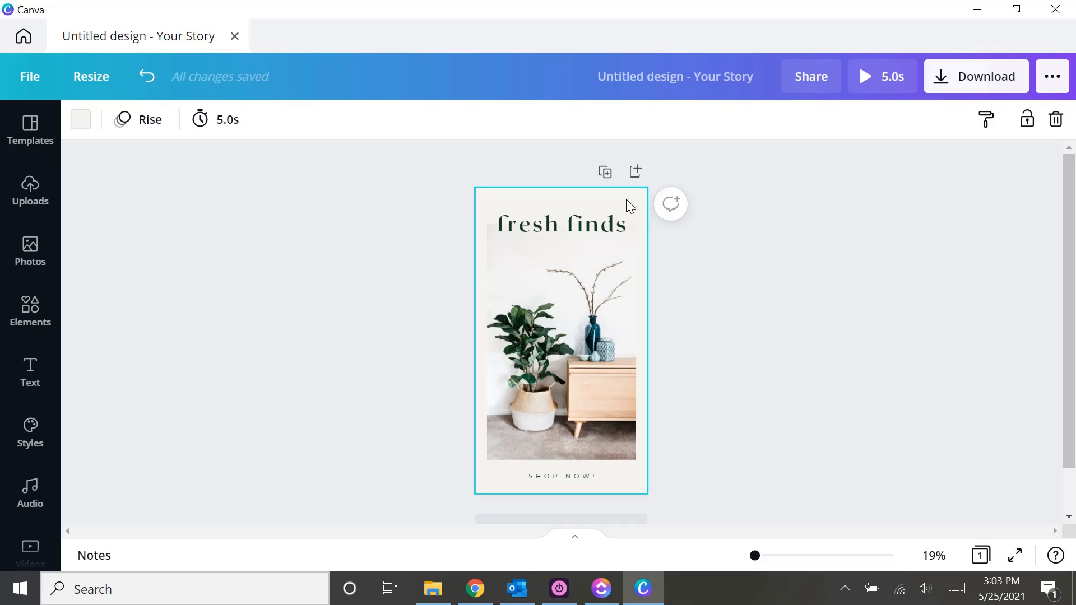
- Remove the page animation by setting it to None
left_click(125, 129)
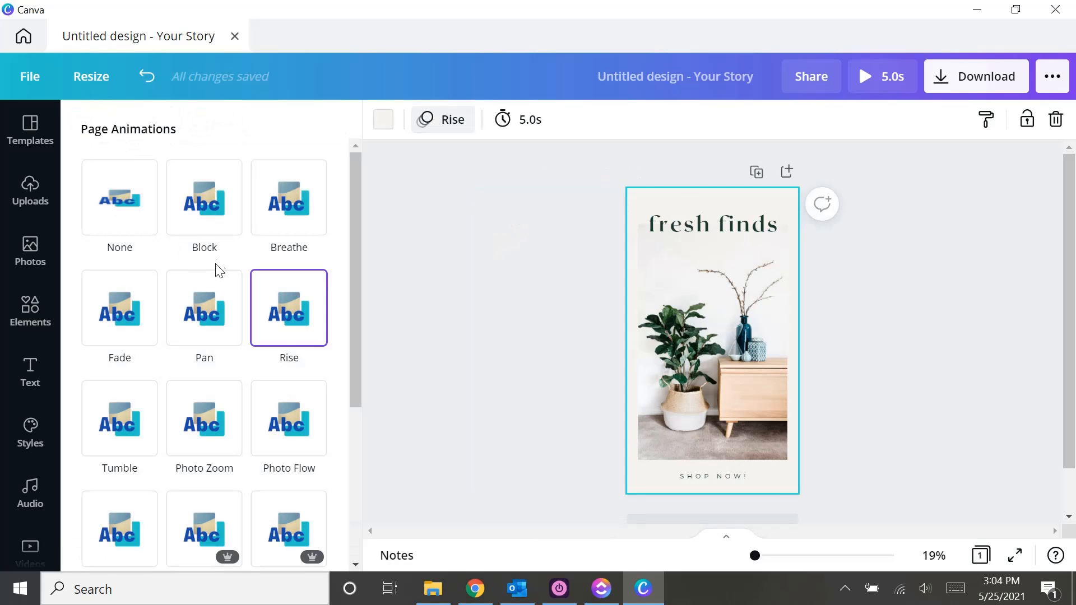
left_click(132, 197)
left_click(500, 270)
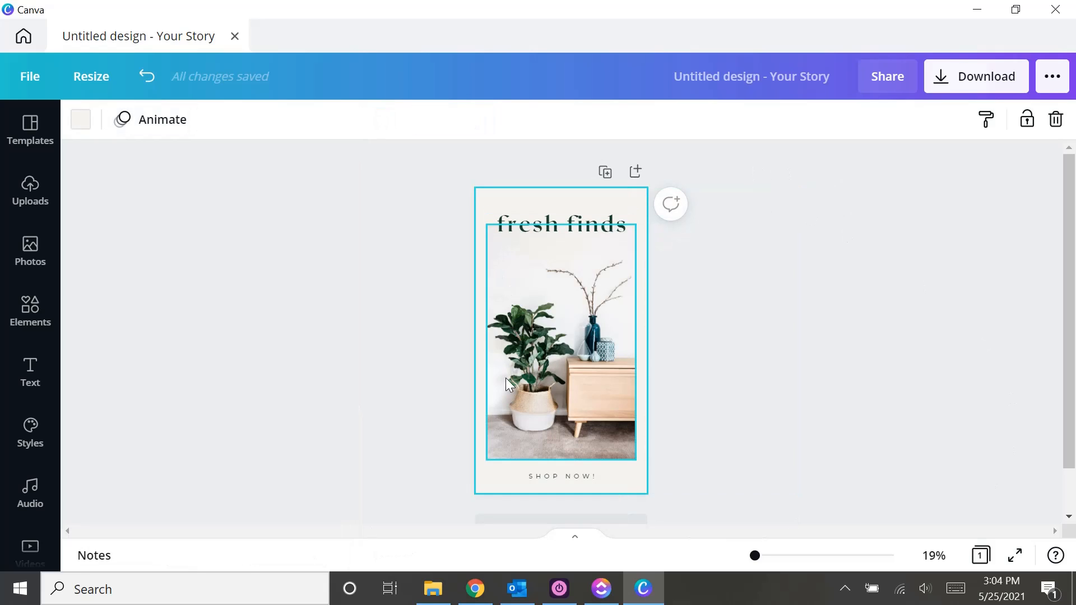
- Apply the Pan text animation to the "fresh finds" heading and to the "SHOP NOW!" text
left_click(563, 224)
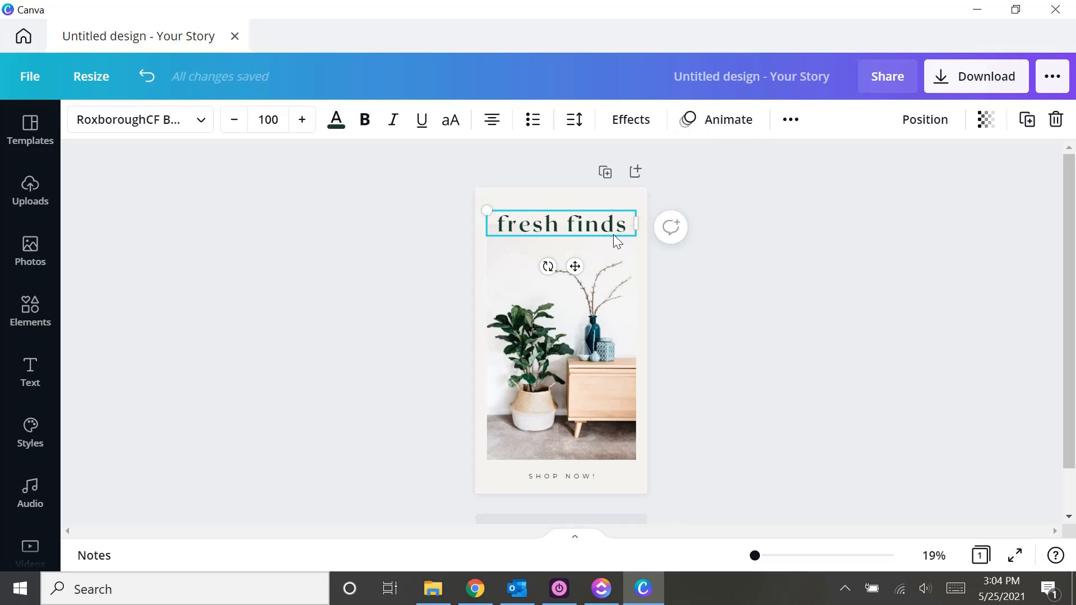
left_click(713, 126)
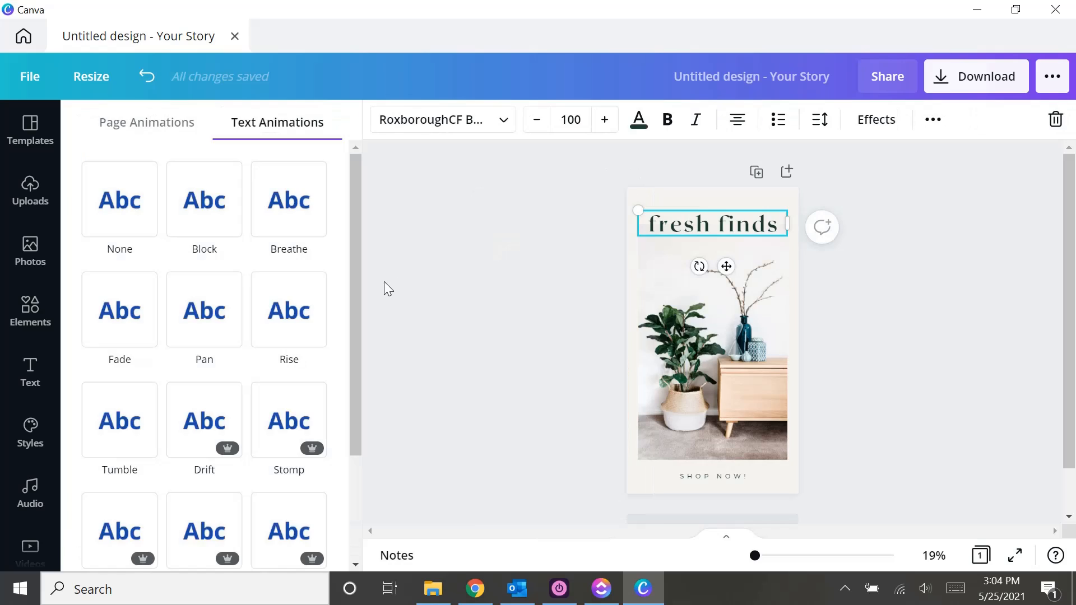
left_click(222, 319)
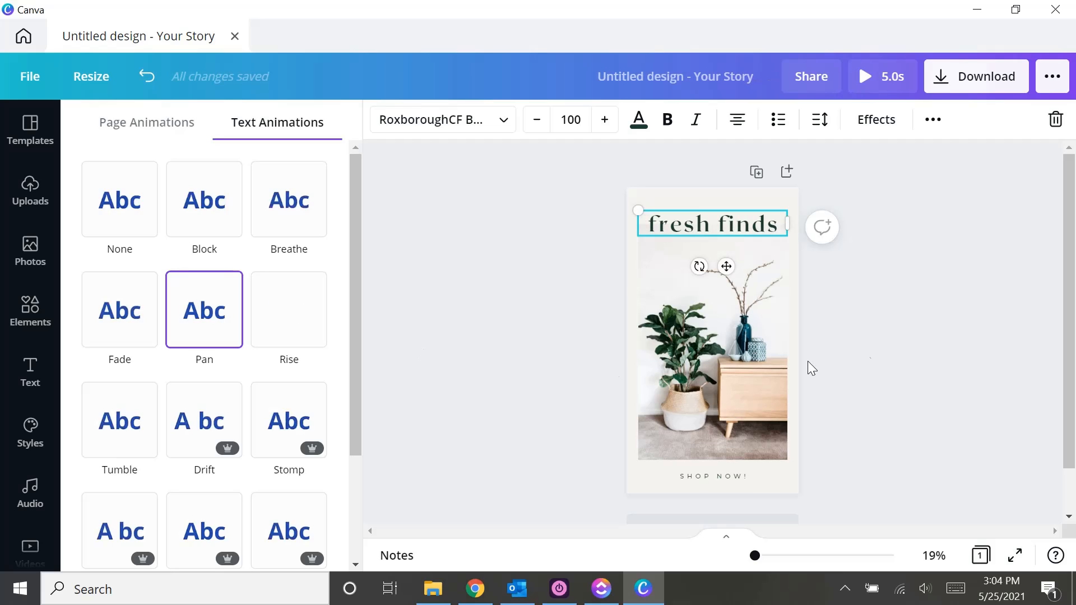
left_click(693, 476)
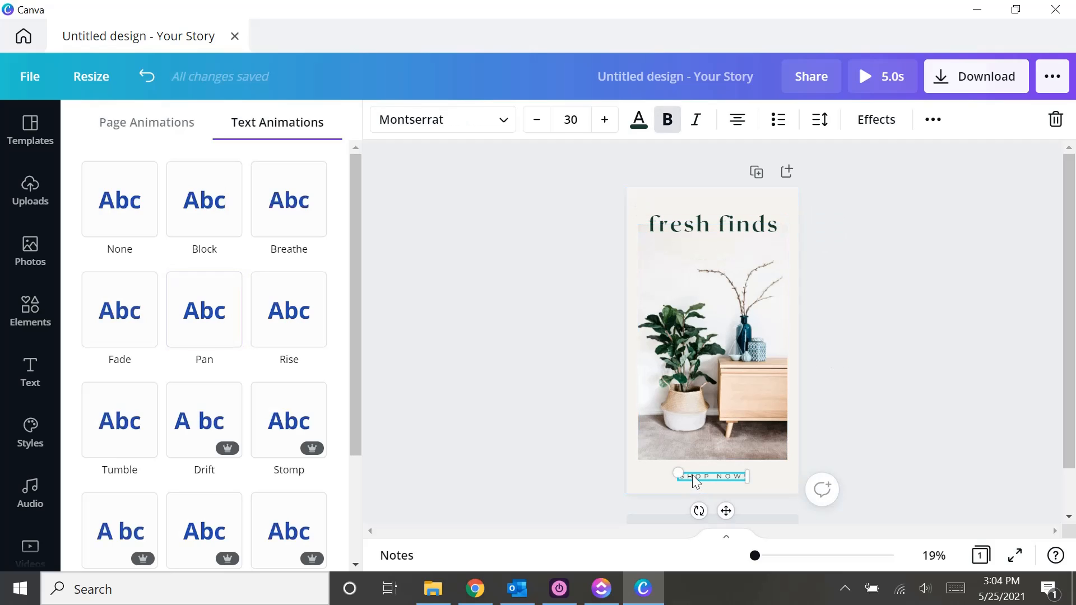
left_click(198, 324)
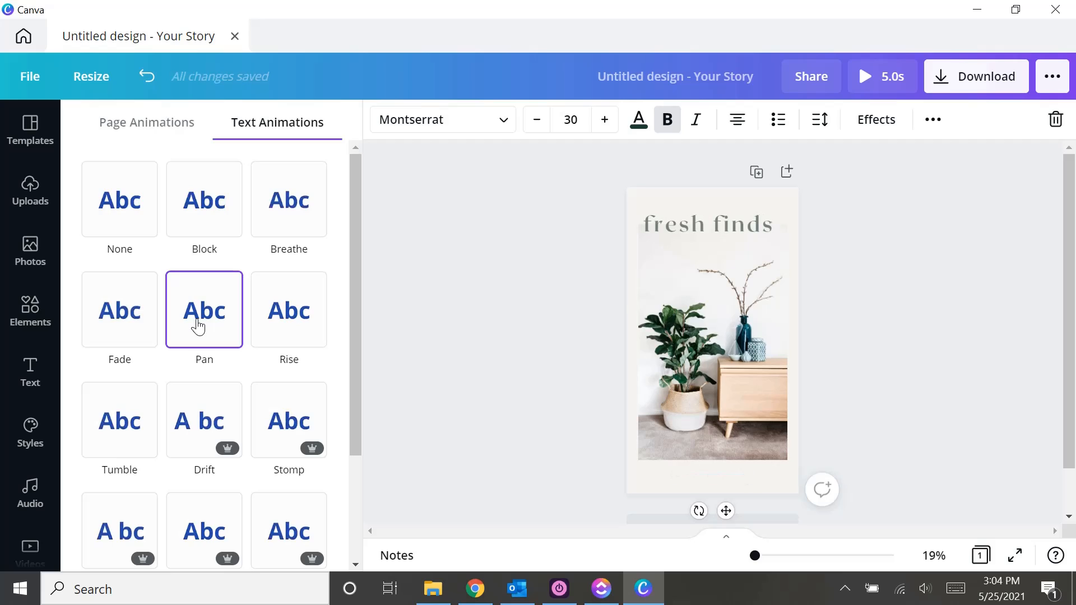
- Apply the Rise photo animation to the plant and cabinet photo
left_click(732, 365)
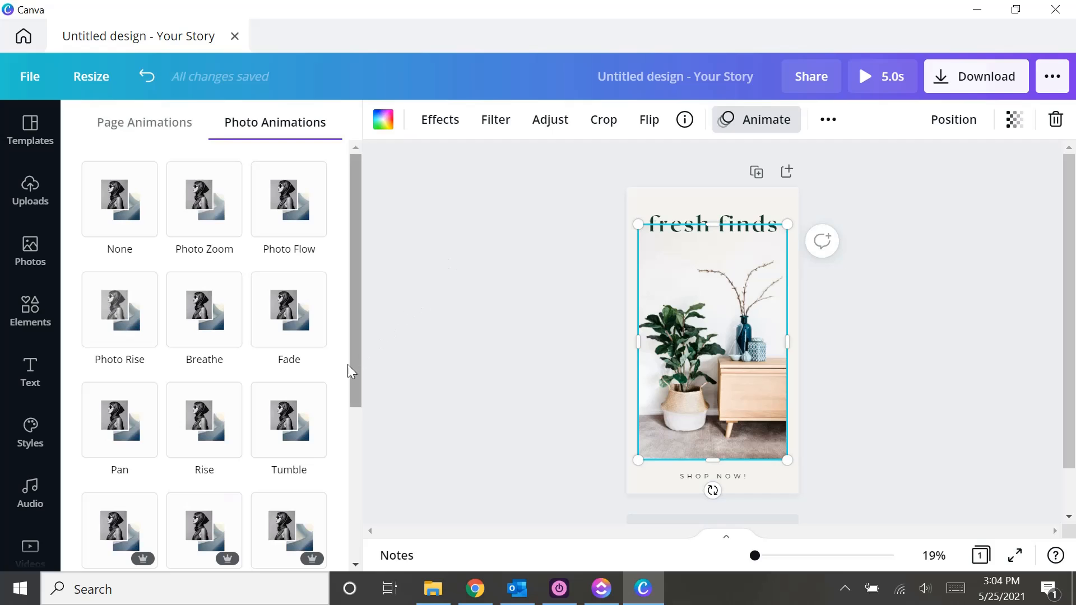
left_click(207, 436)
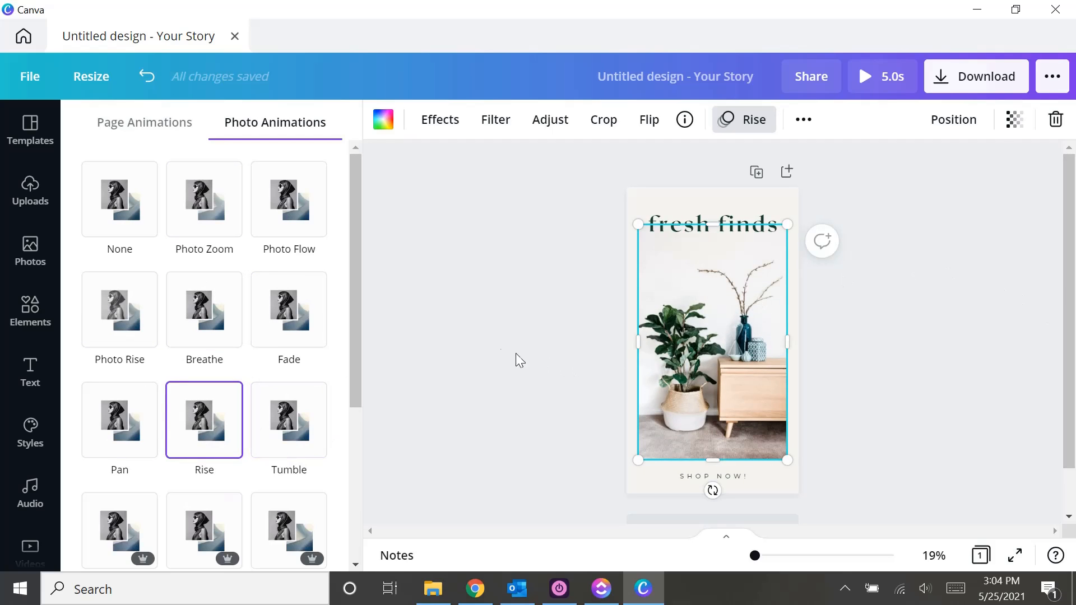
left_click(500, 353)
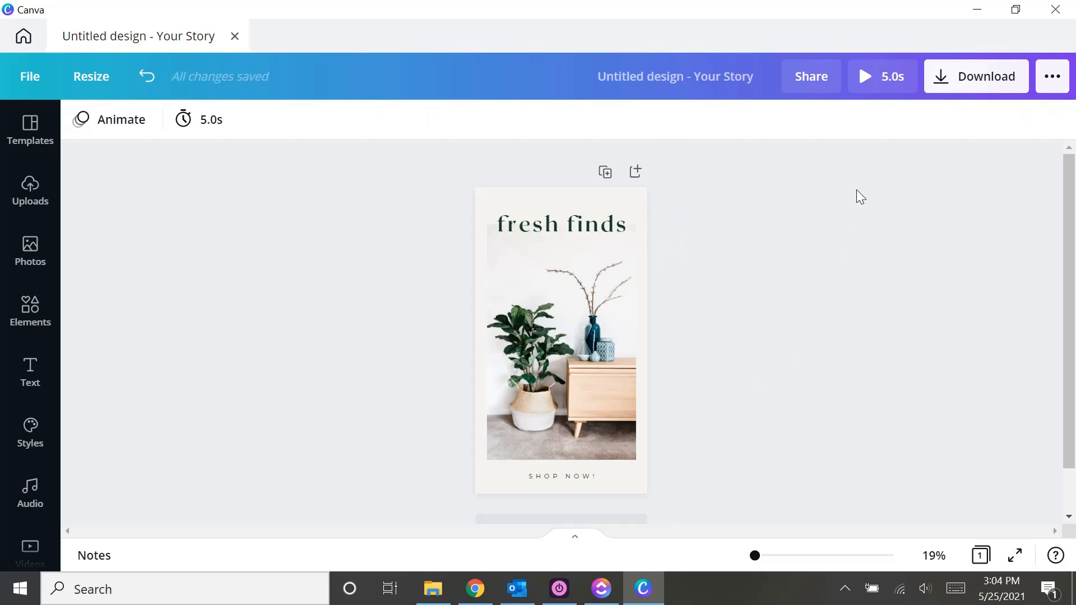
- Play the preview of the individually animated text and photo, and return to the design
left_click(871, 84)
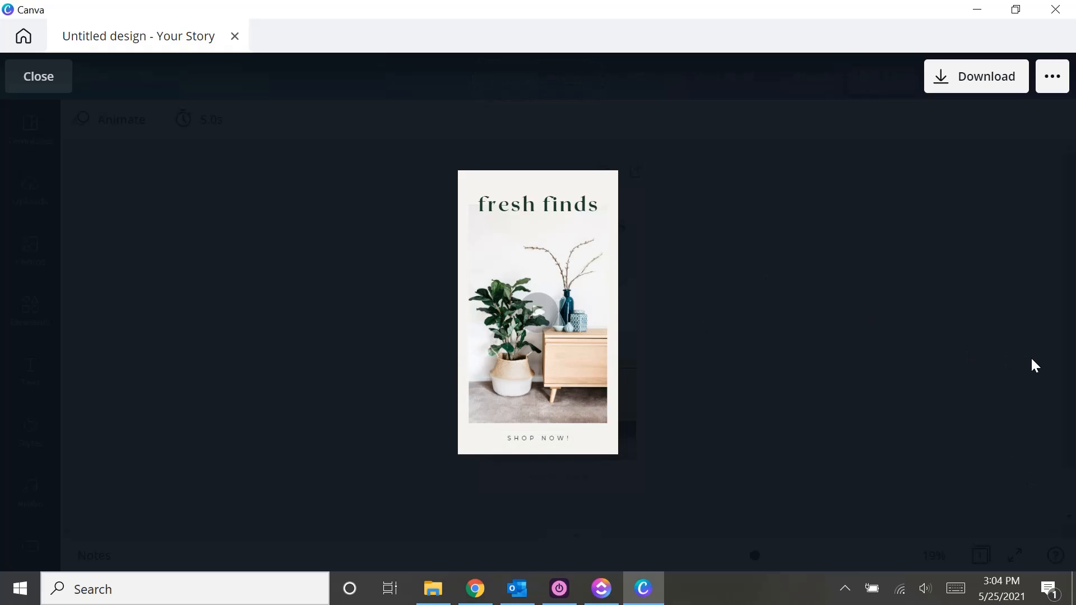
left_click(542, 315)
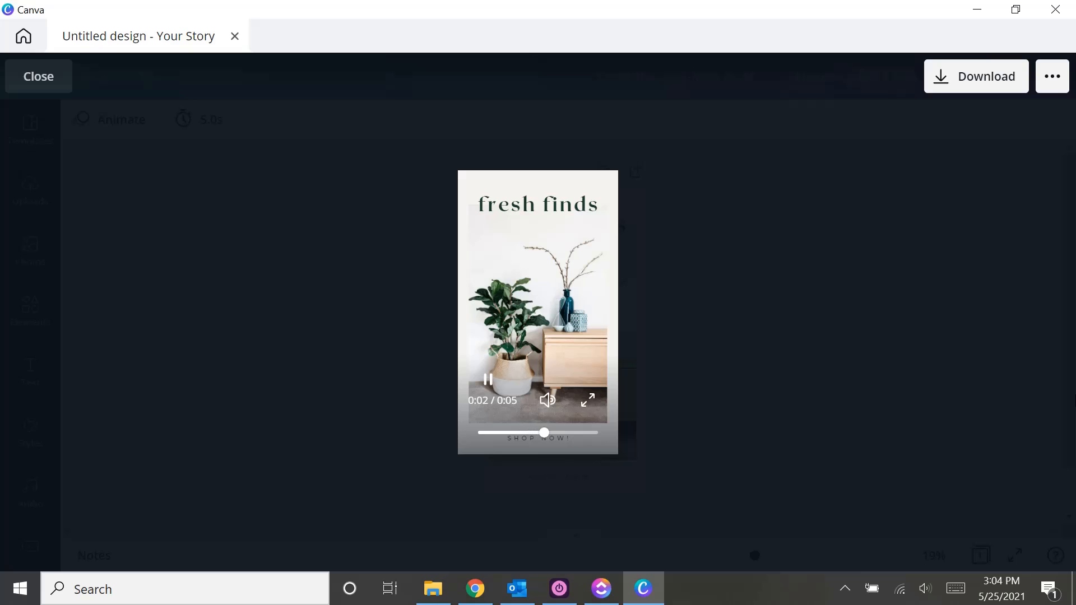
left_click(36, 82)
left_click(597, 284)
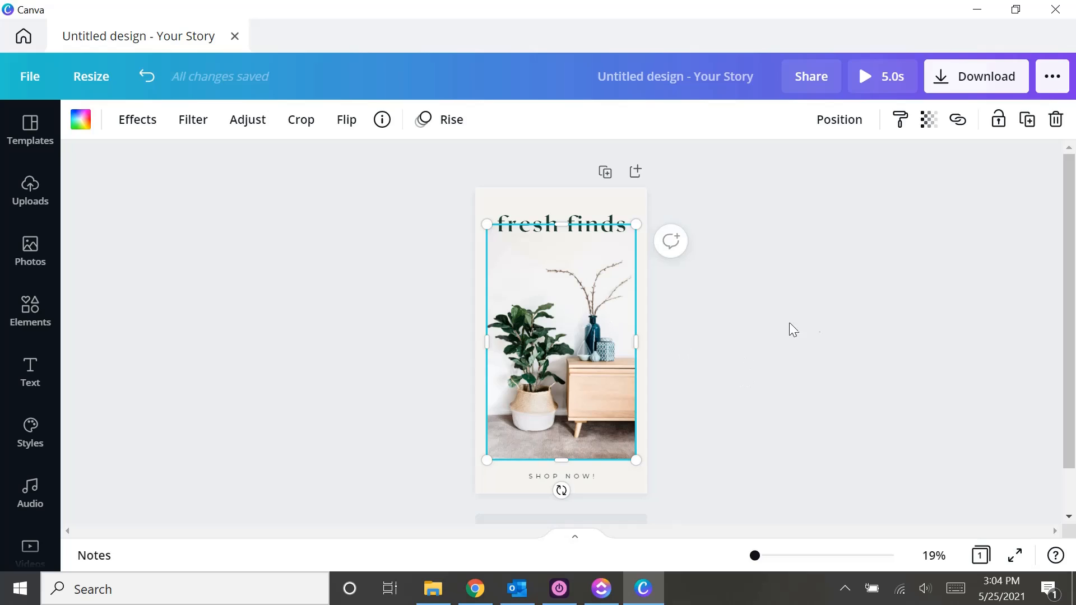
left_click(840, 310)
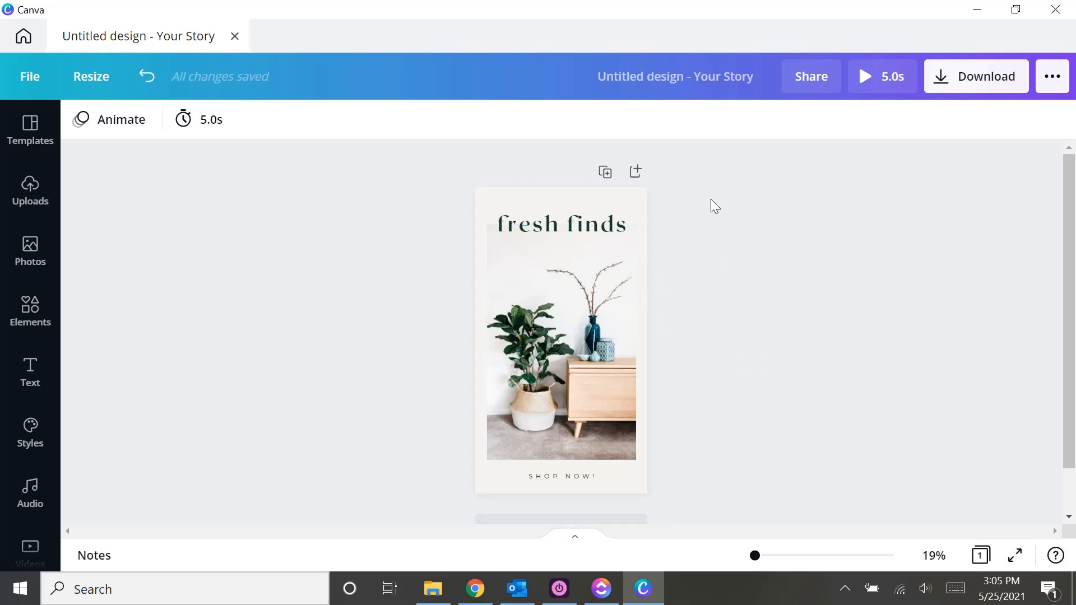
- Duplicate the story page and replace the copy's photo with the dining table and chairs picture from a "furniture" search
left_click(606, 172)
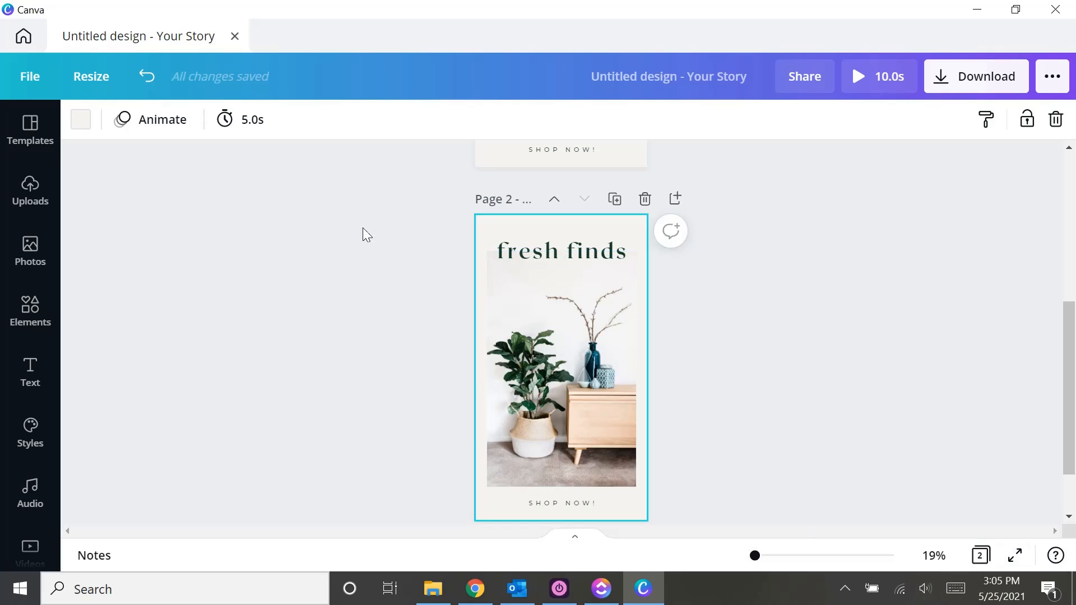
left_click(26, 259)
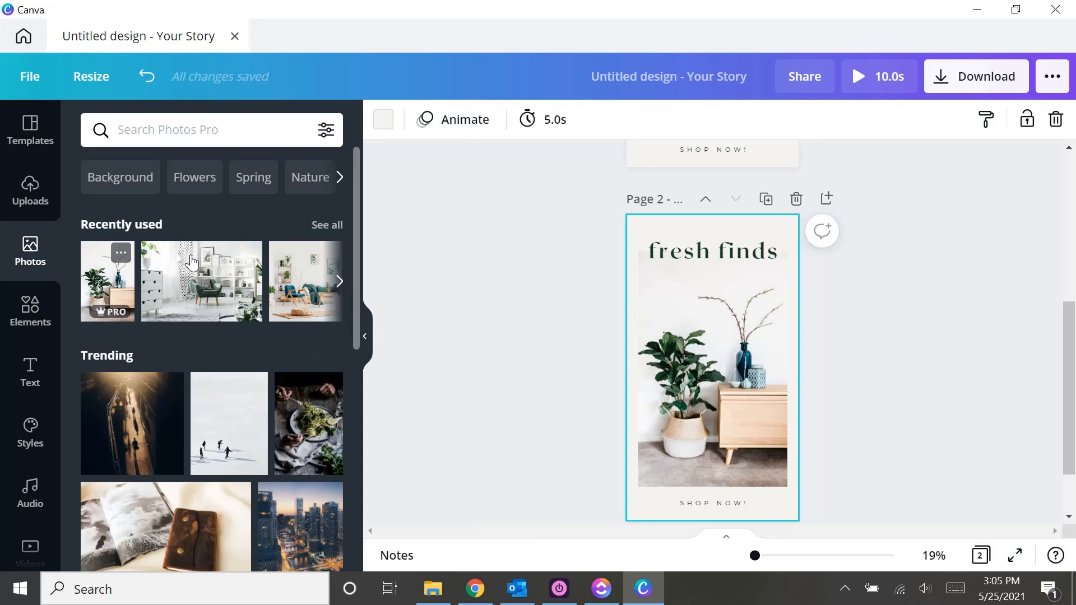
left_click(263, 140)
type("furniture")
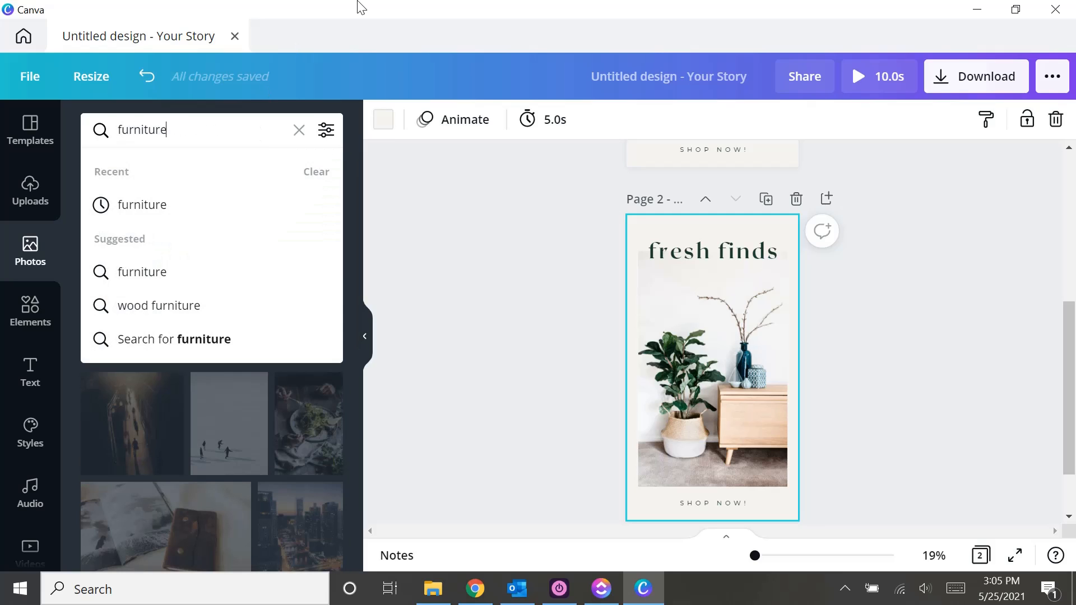
left_click(123, 208)
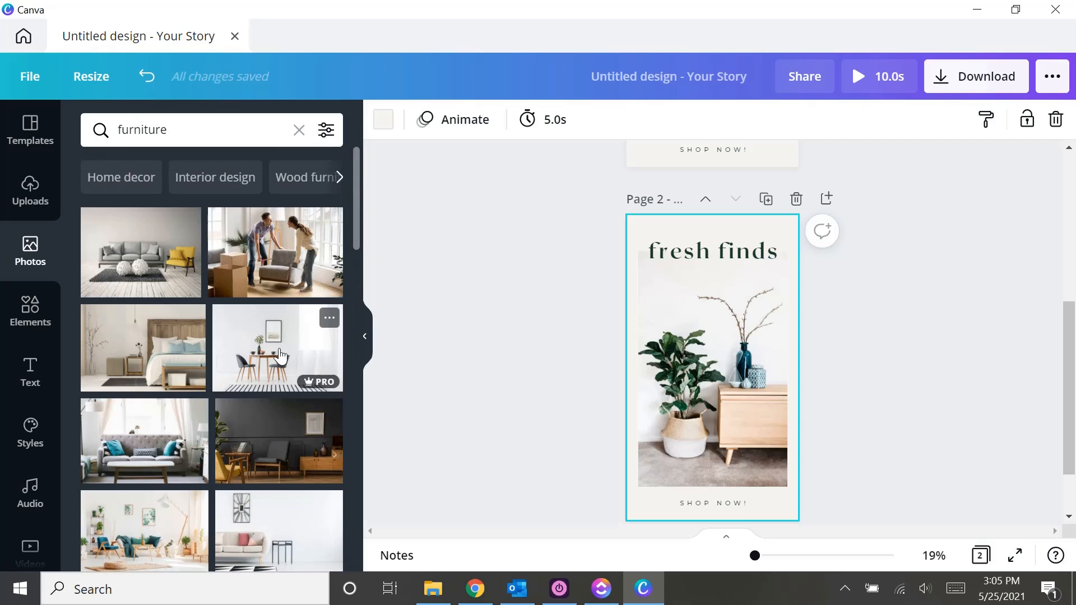
left_click_drag(280, 353, 752, 395)
- Reposition the dining photo inside its frame on page 2 so the table and both chairs are centred
left_click(701, 395)
double_click(701, 395)
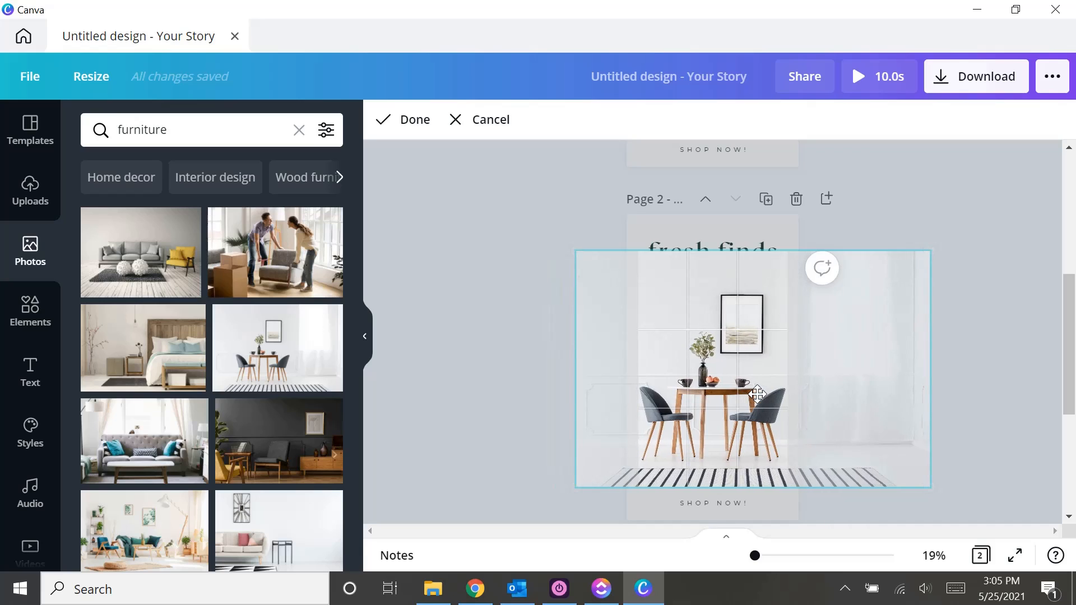
double_click(762, 360)
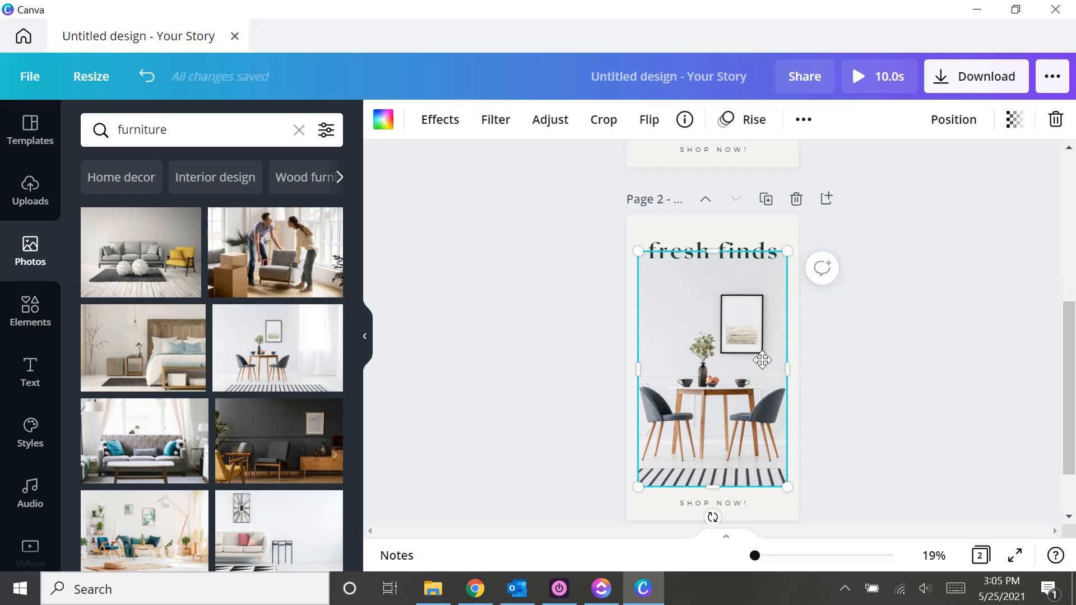
left_click(850, 345)
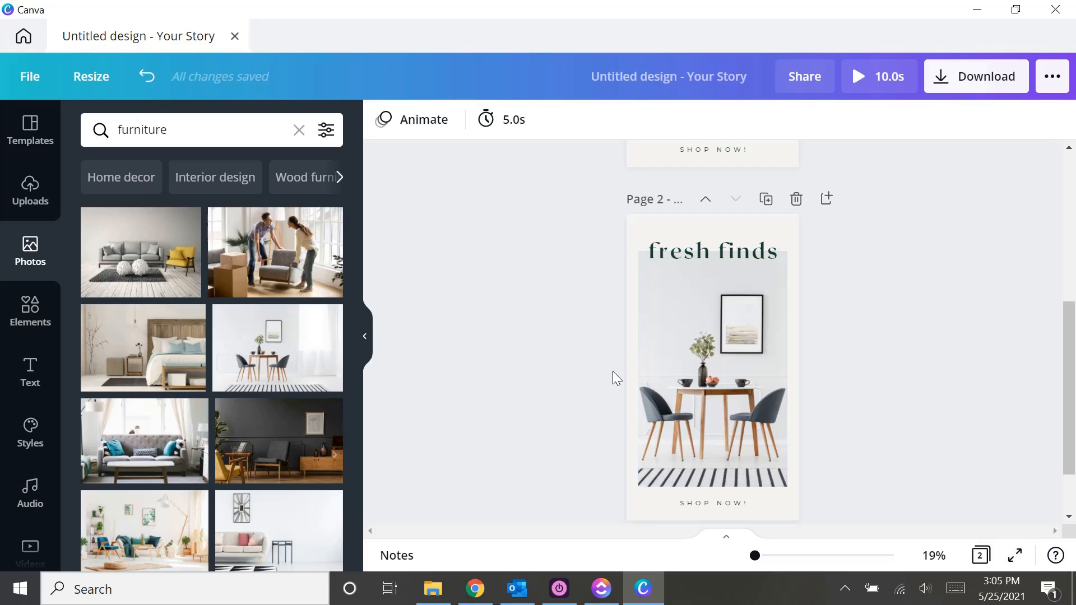
scroll(610, 354, "up", 5)
scroll(612, 367, "up", 2)
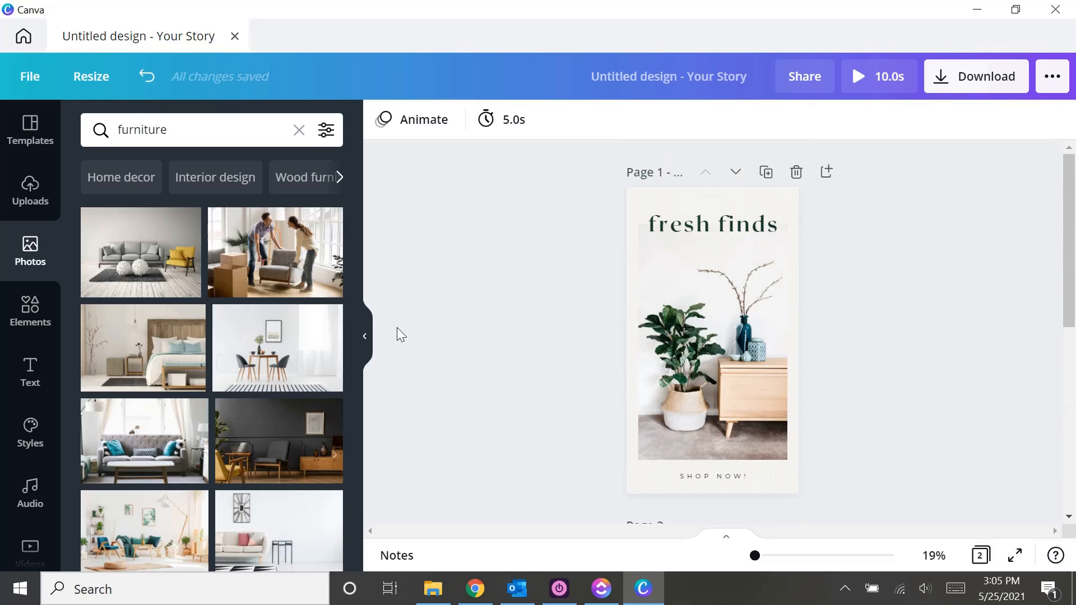
- Inspect the animations assigned to the photo on page 1 and to the photo, "SHOP NOW!" text and "fresh finds" title on page 2
left_click(365, 338)
left_click(631, 195)
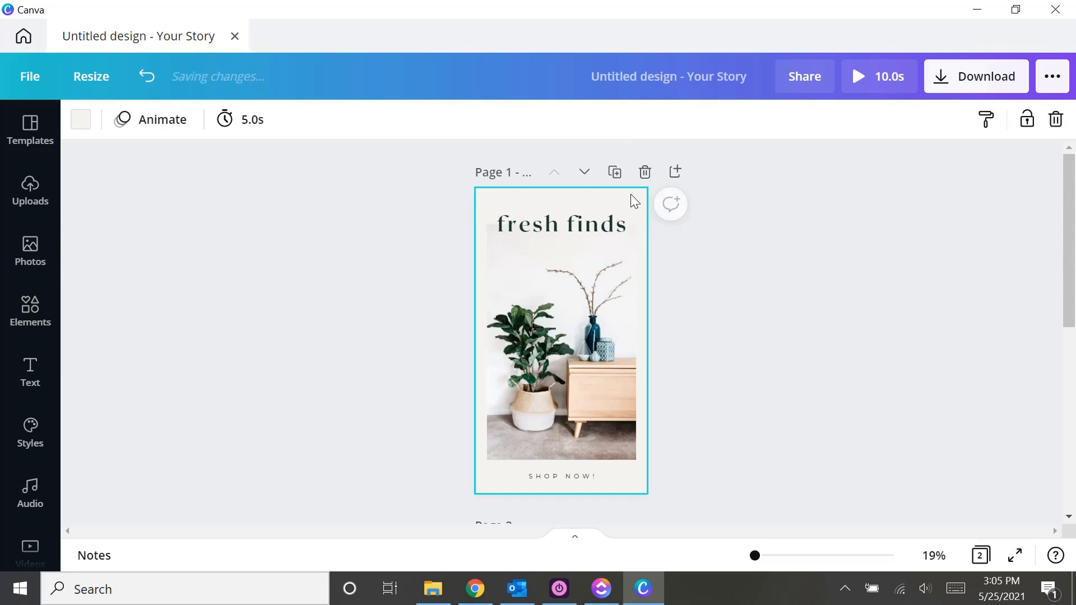
left_click(621, 275)
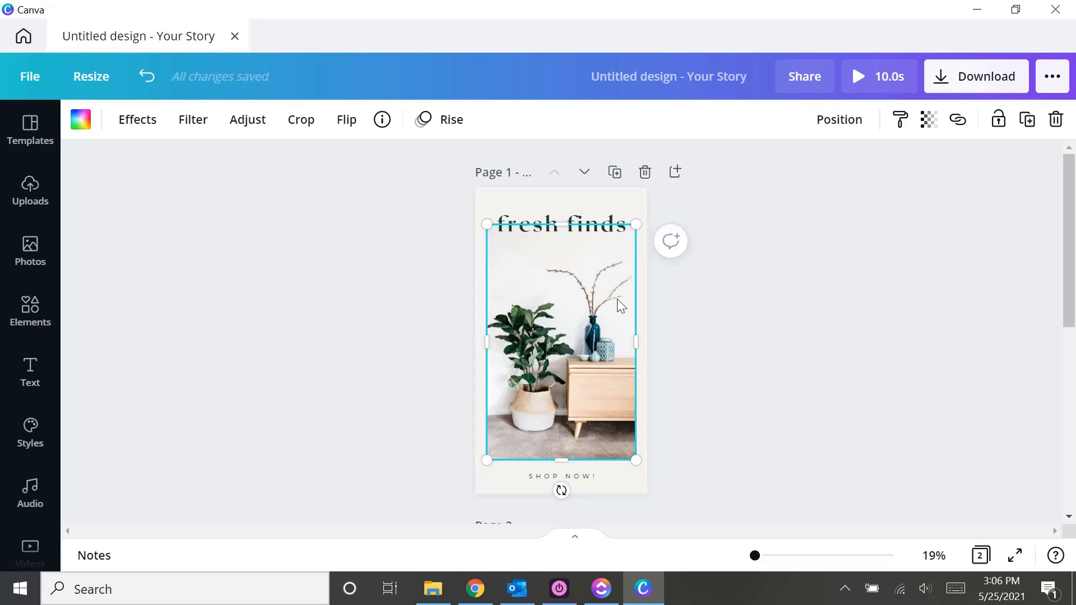
scroll(617, 299, "down", 5)
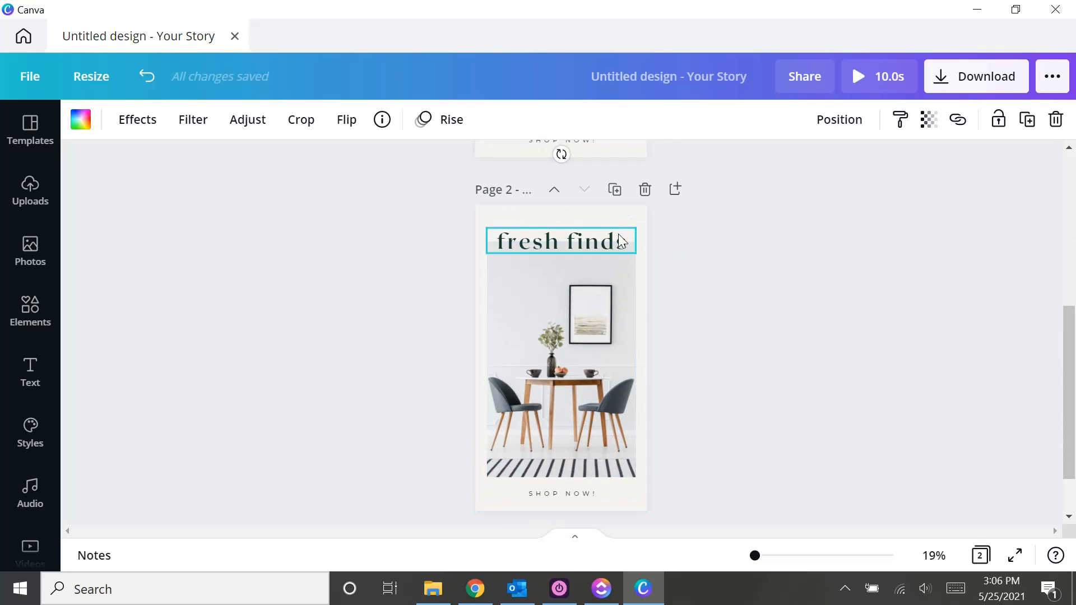
left_click(579, 354)
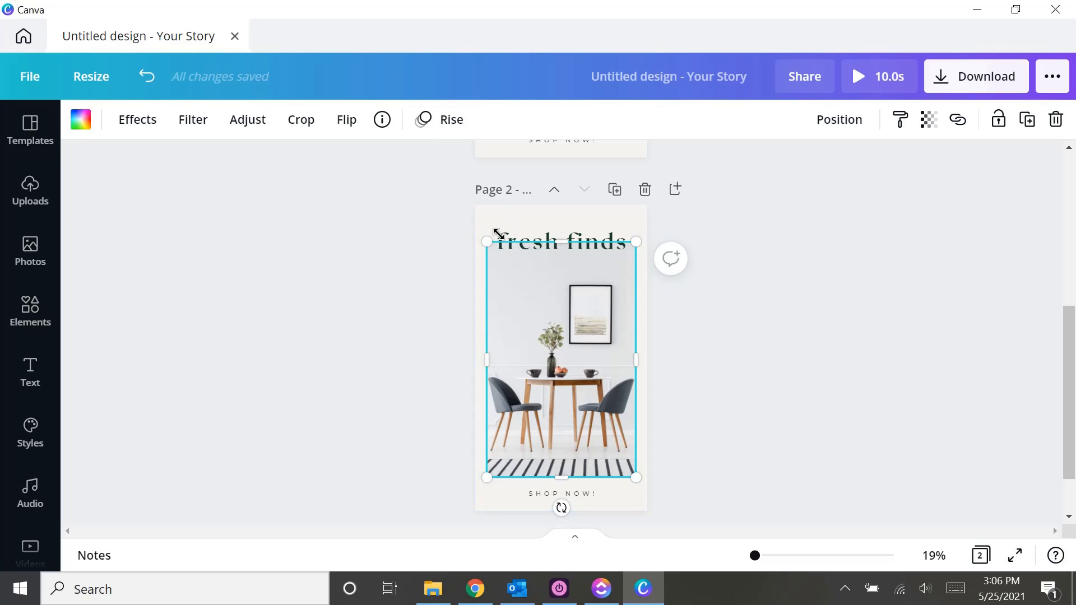
left_click(560, 483)
left_click(552, 495)
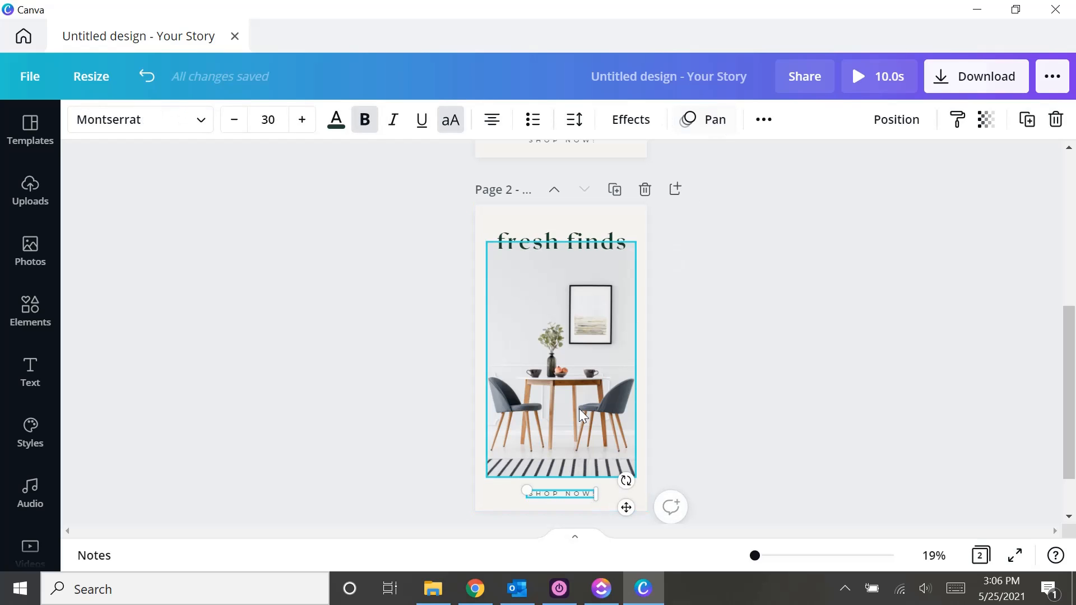
left_click(613, 244)
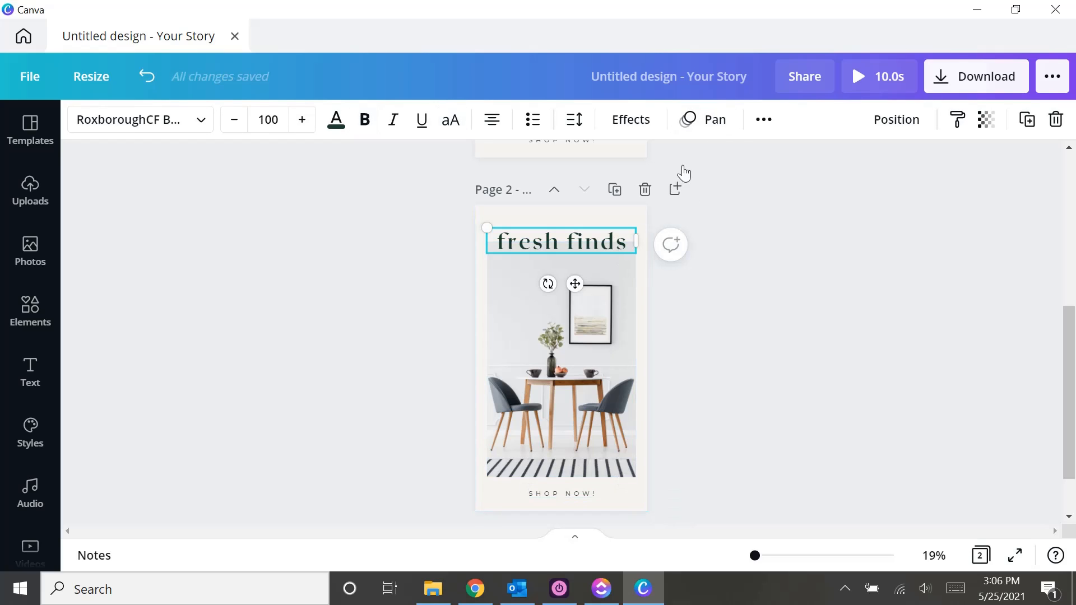
left_click(754, 472)
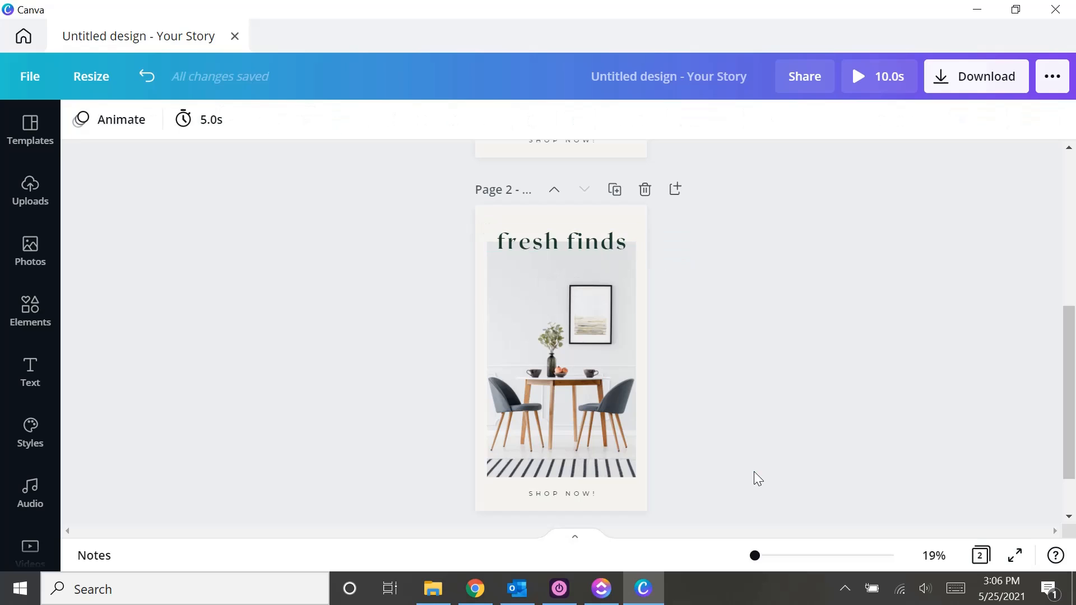
- Look over both story pages, play the full two-page preview, and return to the design
scroll(755, 472, "up", 5)
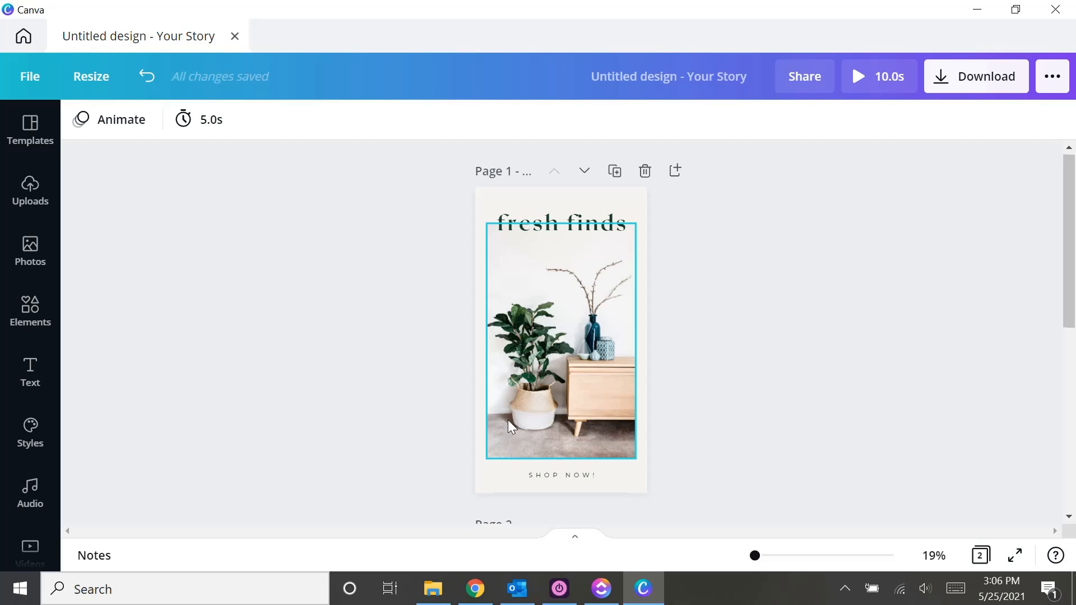
scroll(508, 420, "down", 5)
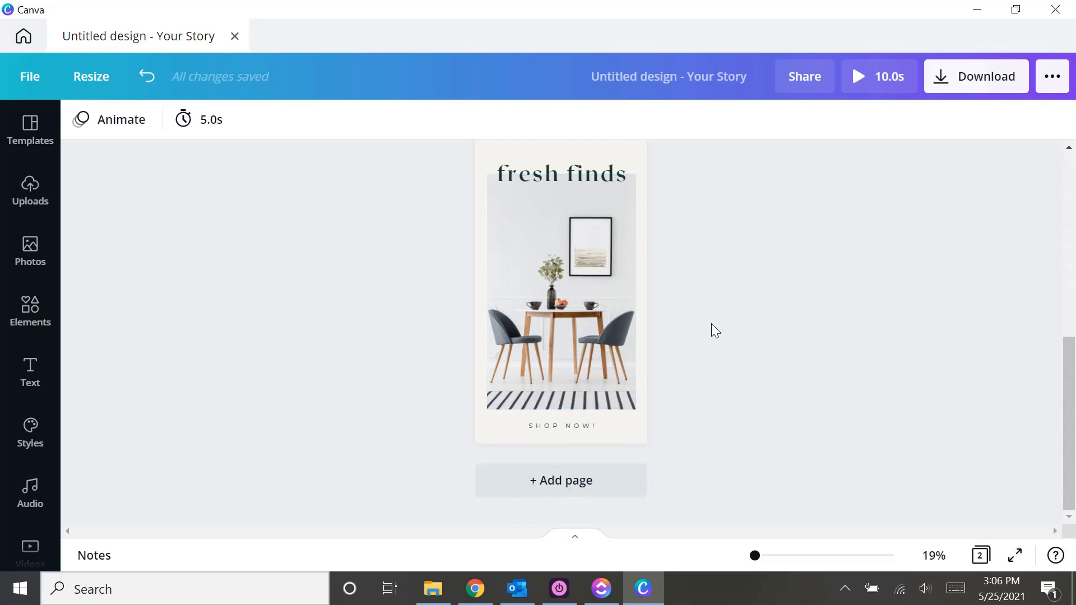
scroll(711, 324, "up", 5)
left_click(862, 84)
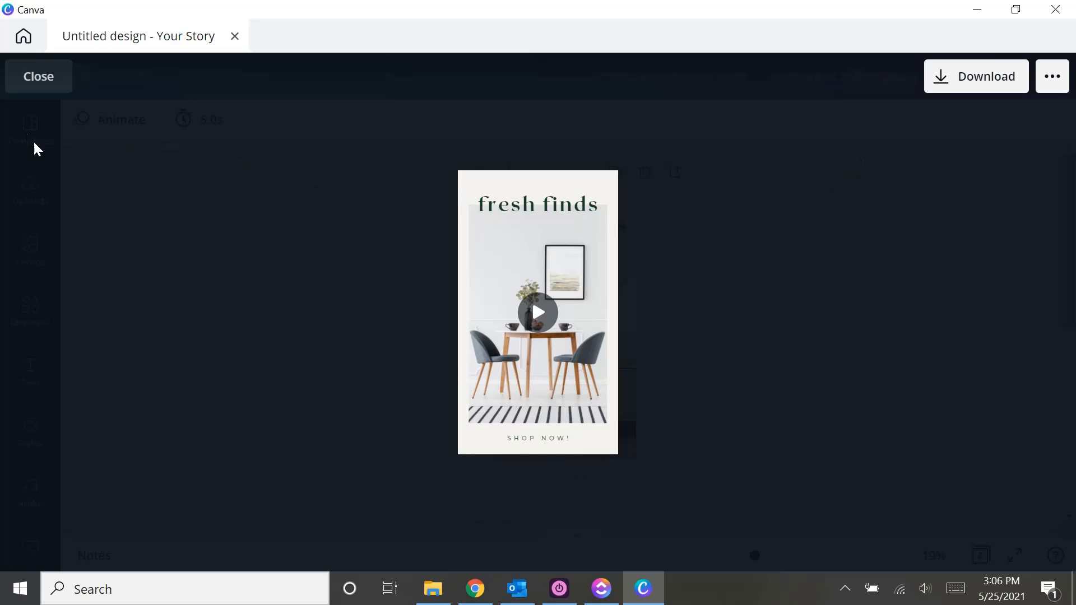
left_click(35, 81)
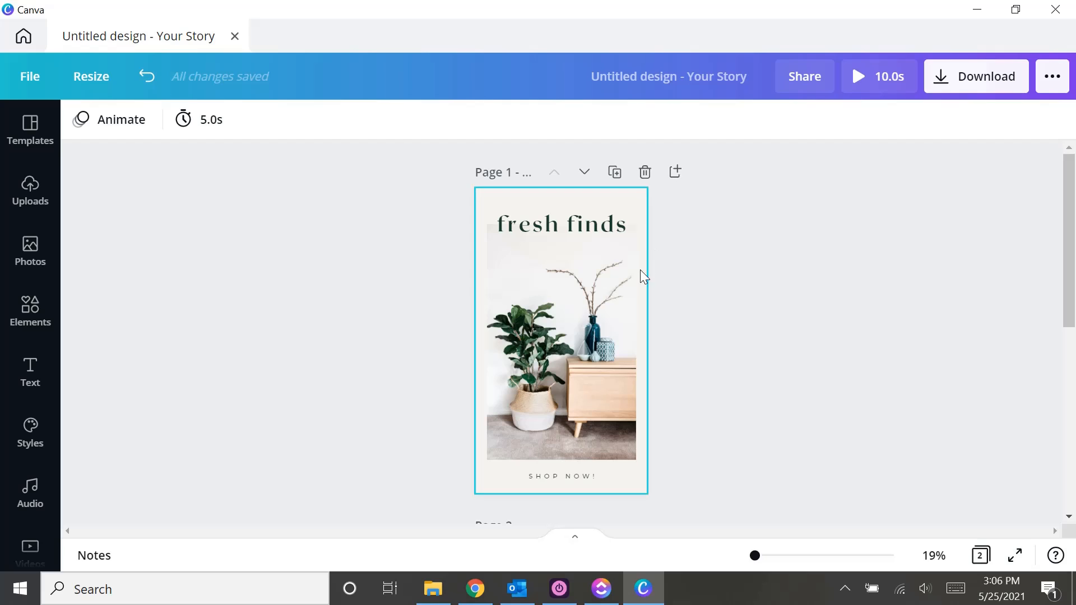
- Set the timing of page 1 to 3.0 seconds
scroll(573, 328, "down", 6)
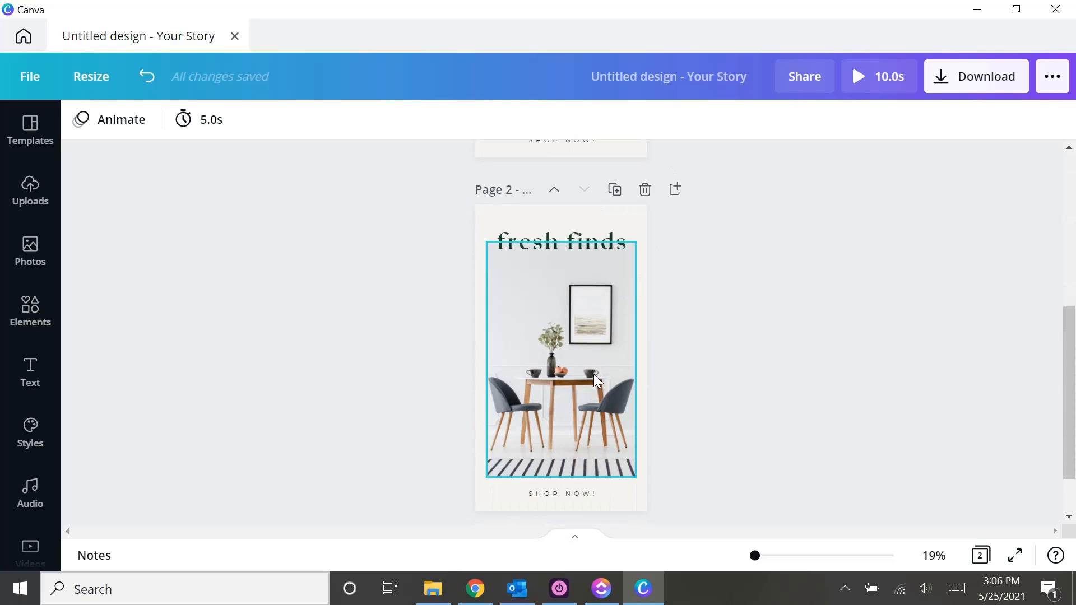
scroll(594, 375, "up", 6)
left_click(627, 202)
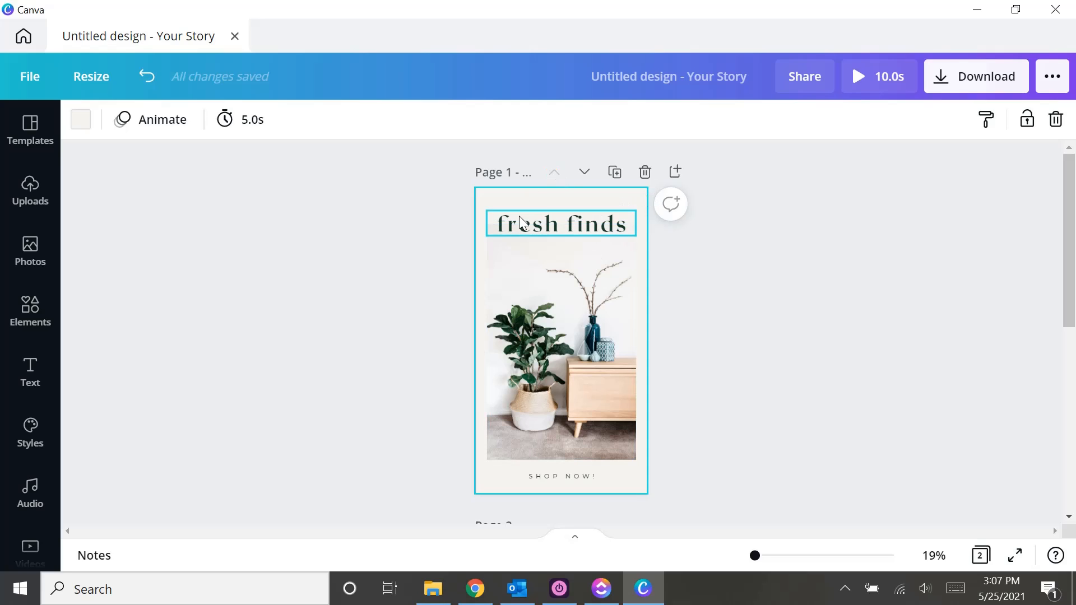
left_click(245, 127)
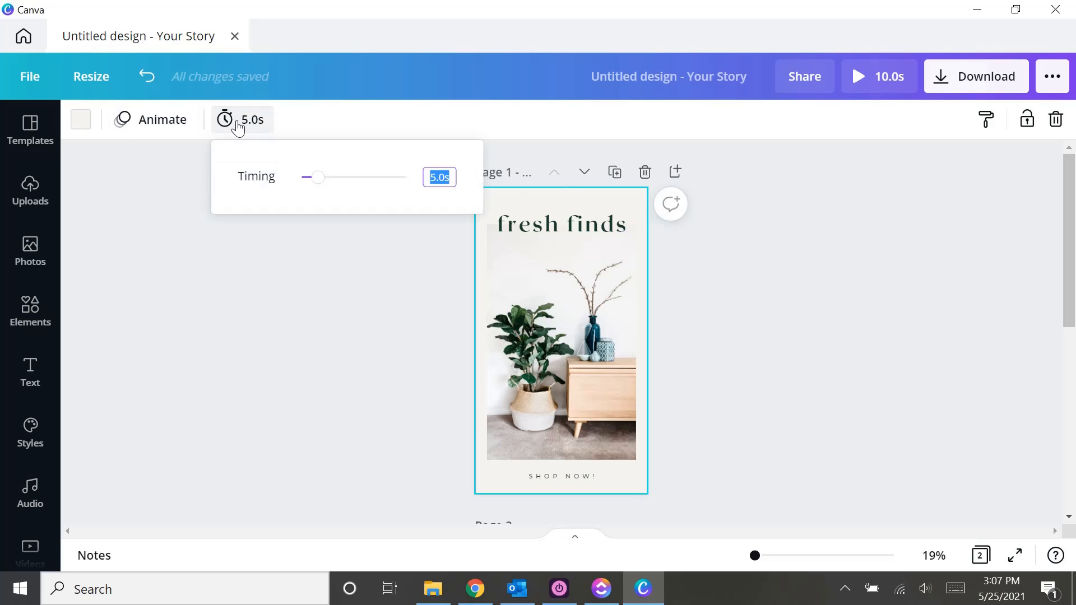
left_click(437, 175)
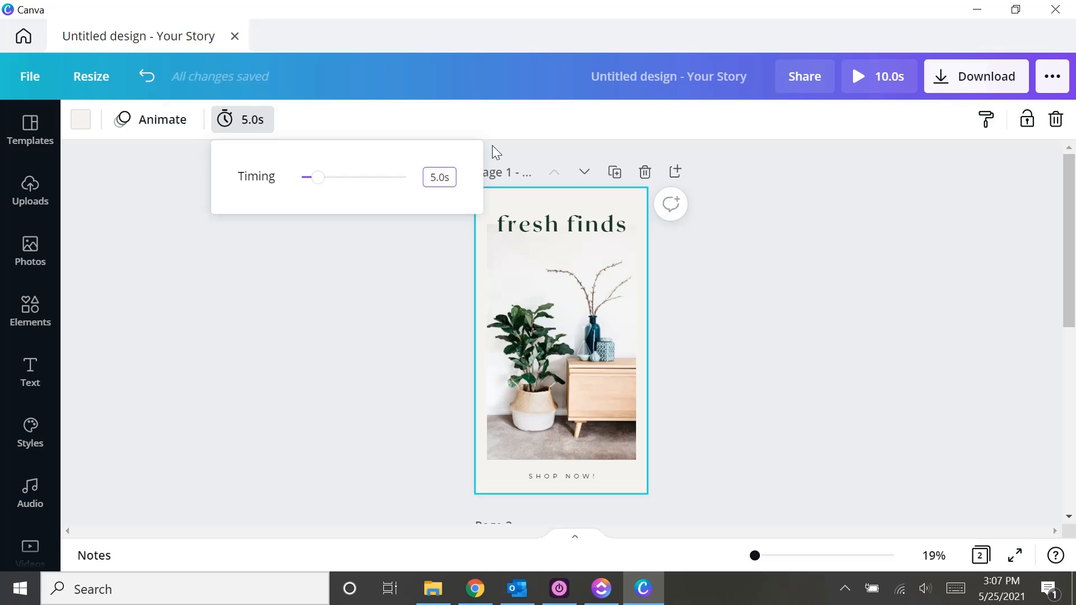
key("BackSpace")
type("3")
key("Return")
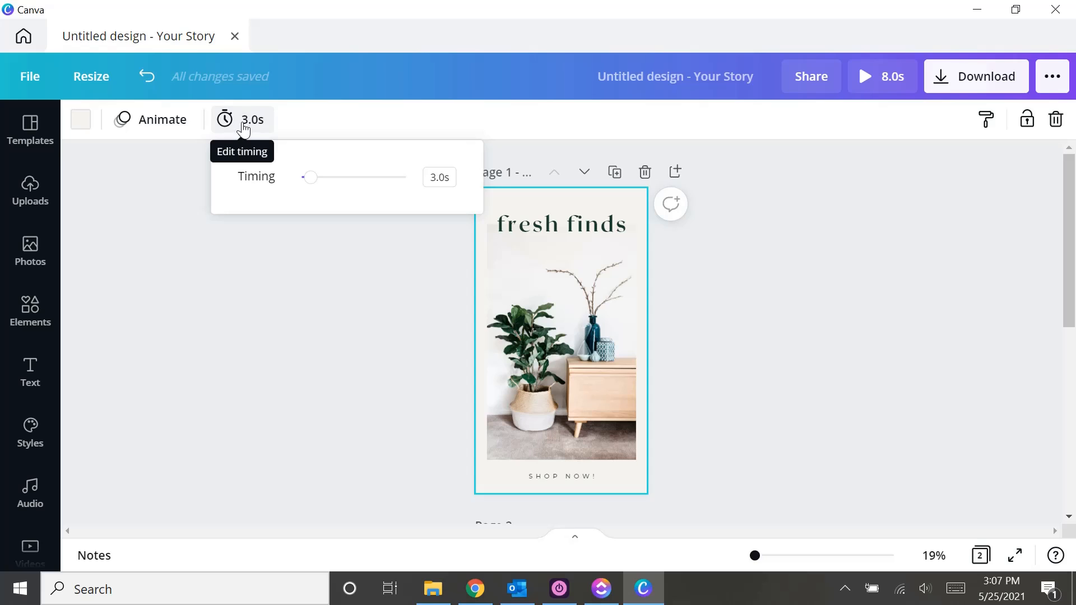
left_click(407, 281)
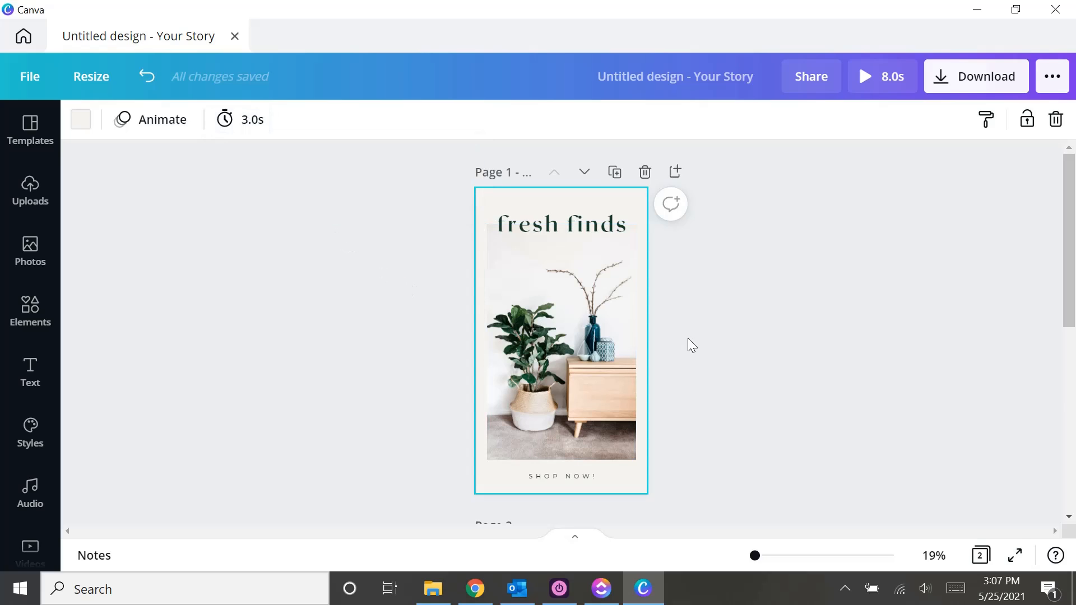
- Set the timing of page 2 to 3.0 seconds and play the preview of the shortened story
scroll(687, 343, "down", 6)
left_click(570, 217)
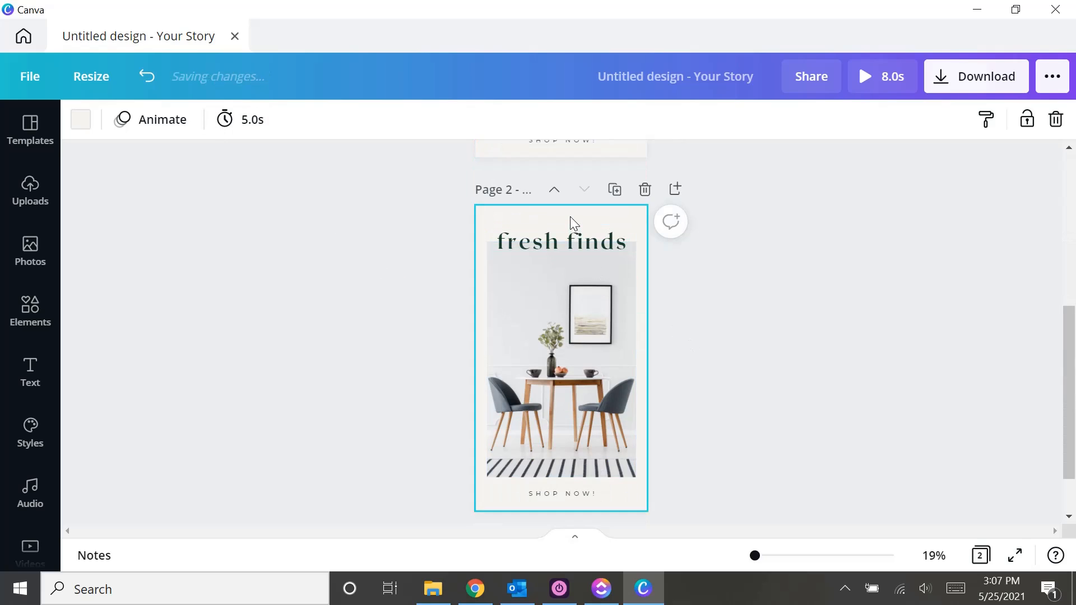
left_click(241, 119)
left_click(439, 177)
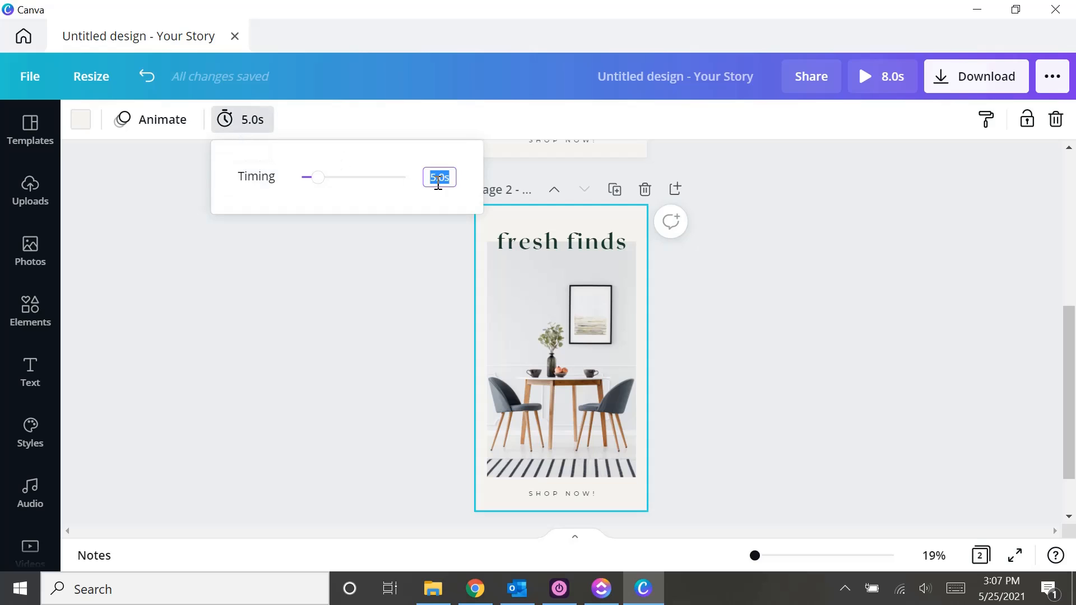
type("3")
key("Return")
left_click(401, 298)
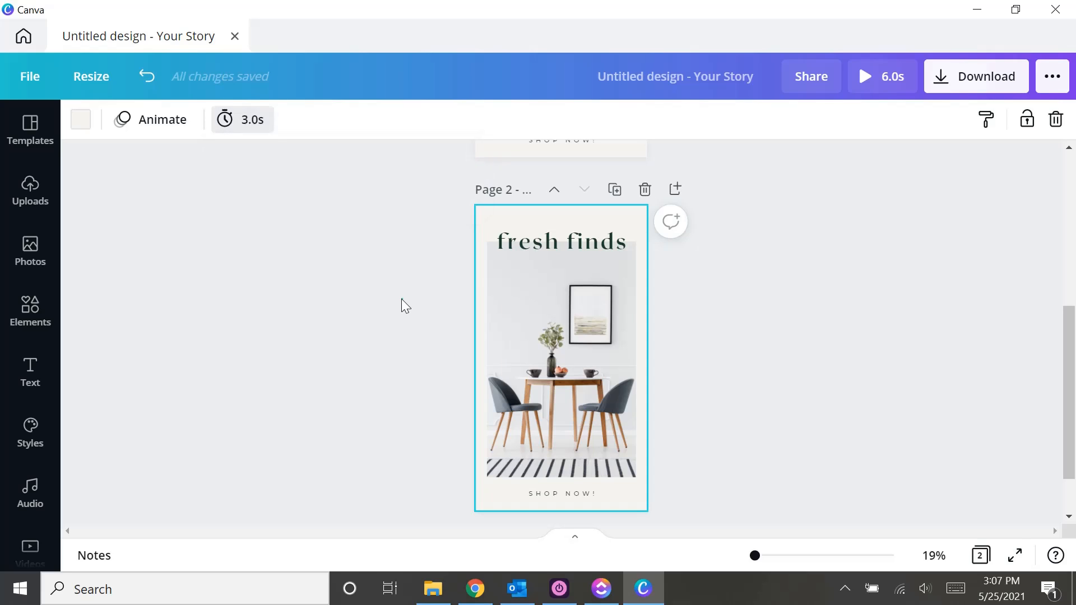
left_click(861, 82)
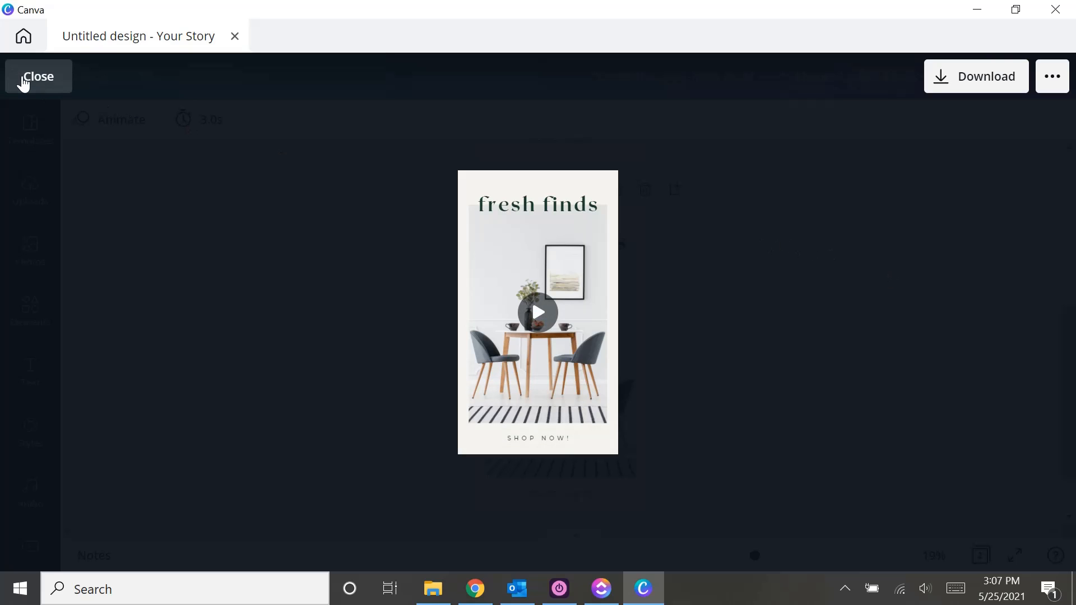
left_click(22, 78)
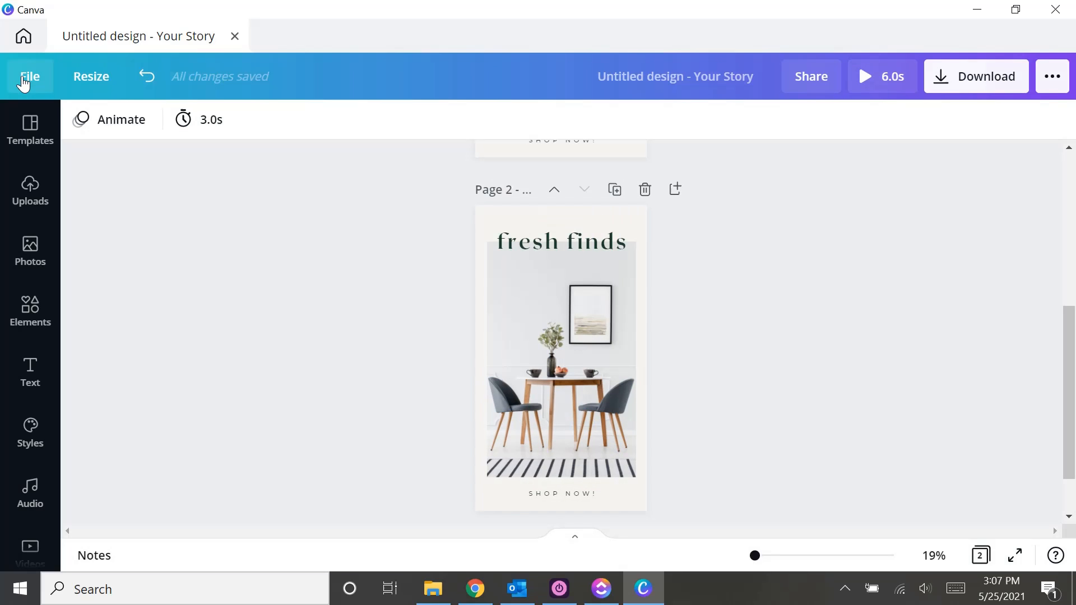
- Duplicate page 2 and replace the copy's photo with the recently used picture of the green armchair beside the patterned curtain
left_click(615, 190)
left_click(608, 355)
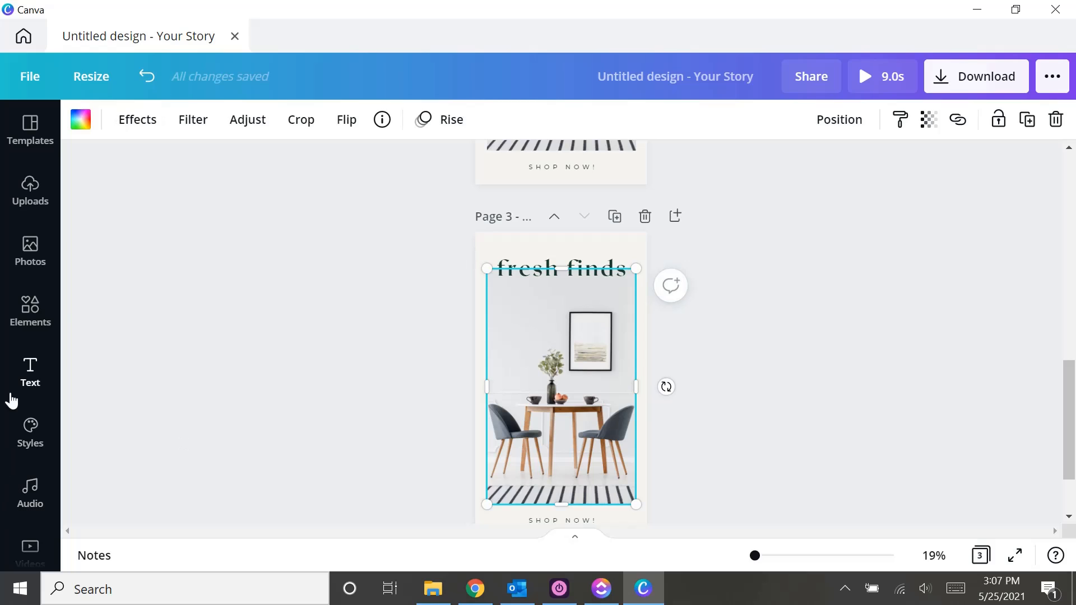
left_click(37, 254)
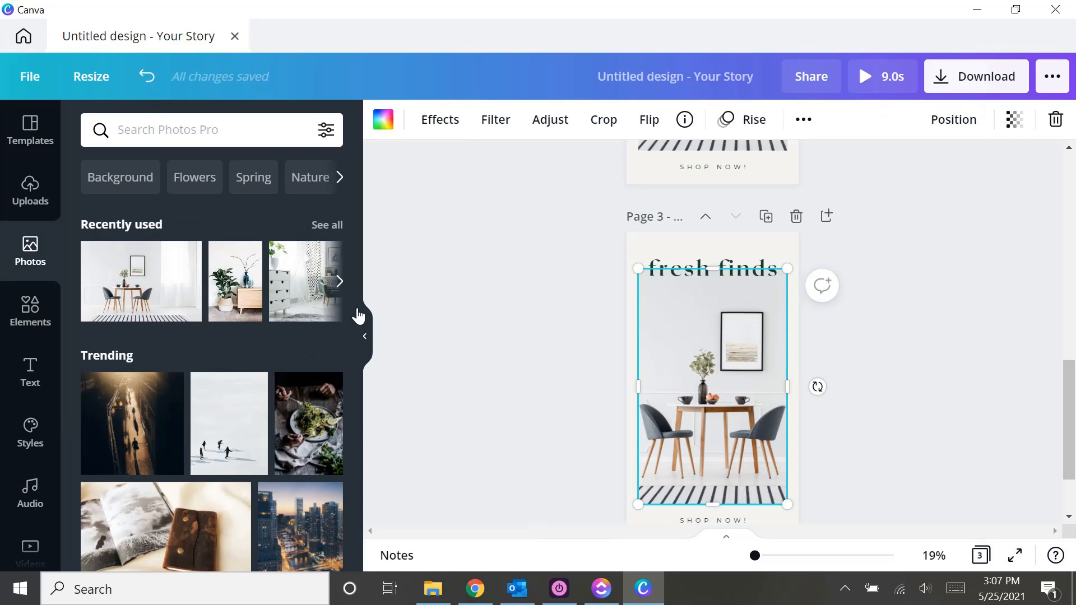
left_click_drag(306, 280, 731, 359)
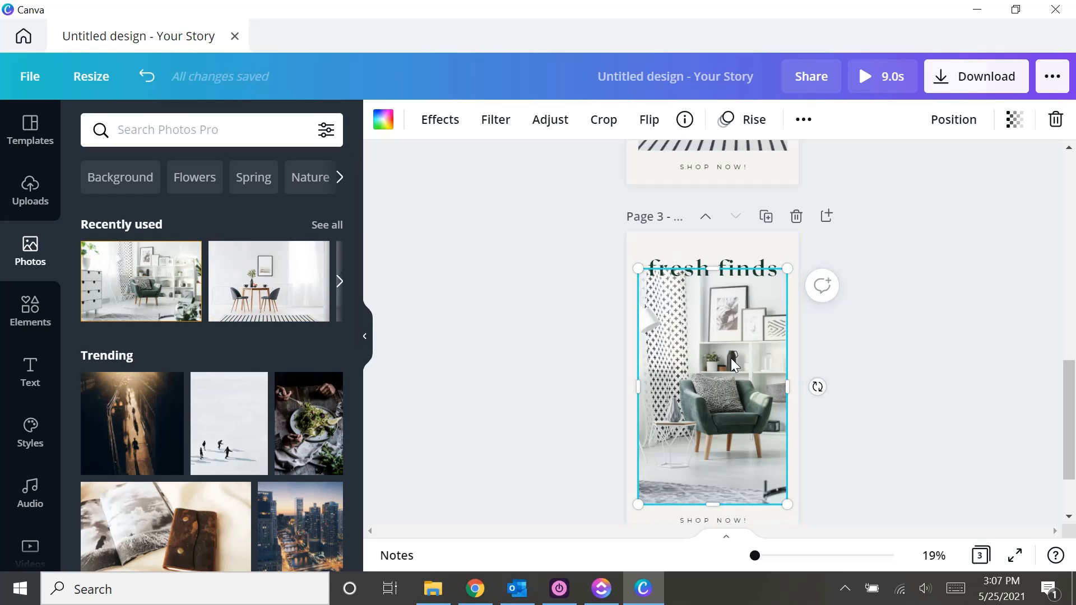
left_click(898, 368)
- Play the preview of the three-page story and return to the design with the photo library hidden
scroll(842, 146, "up", 5)
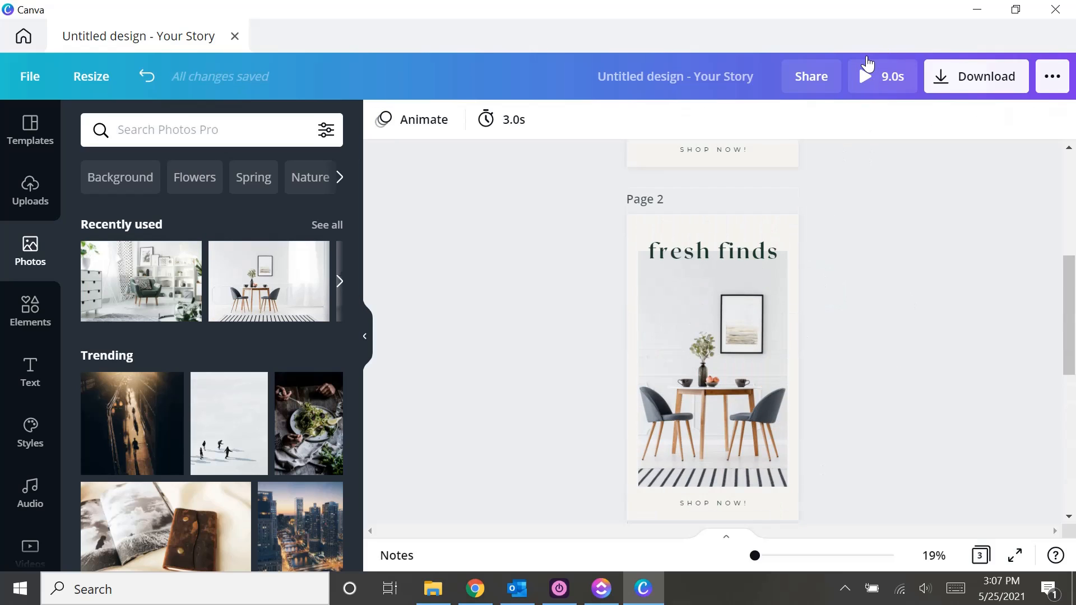
left_click(867, 76)
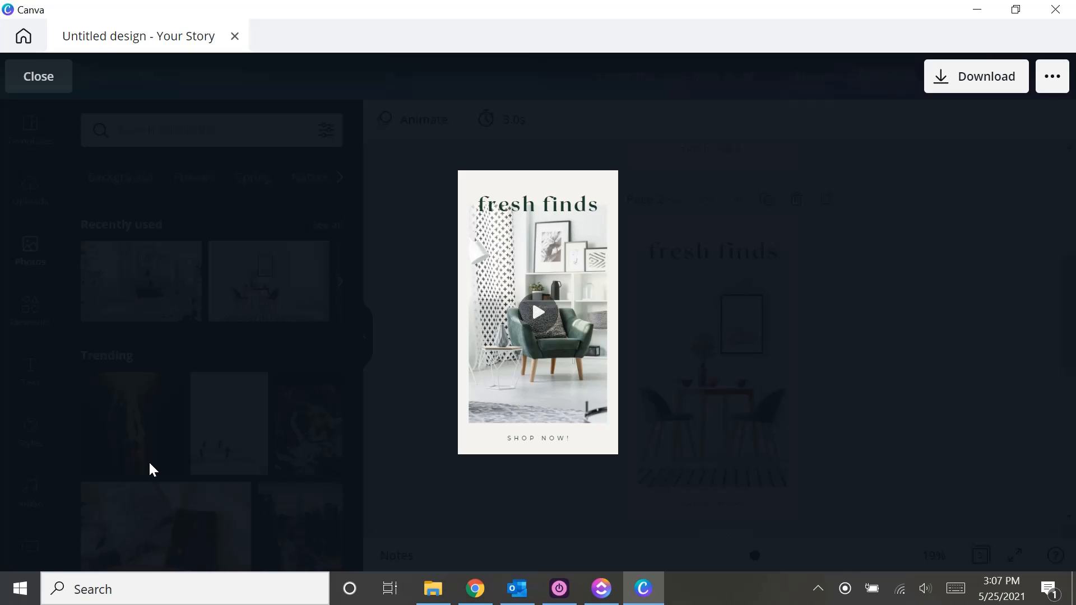
left_click(39, 82)
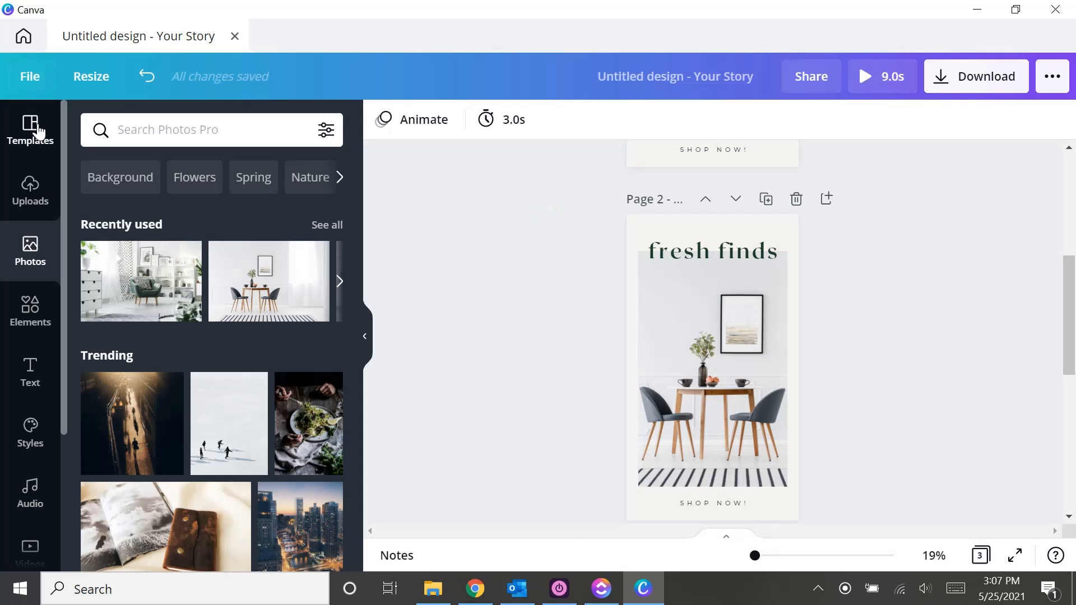
left_click(365, 337)
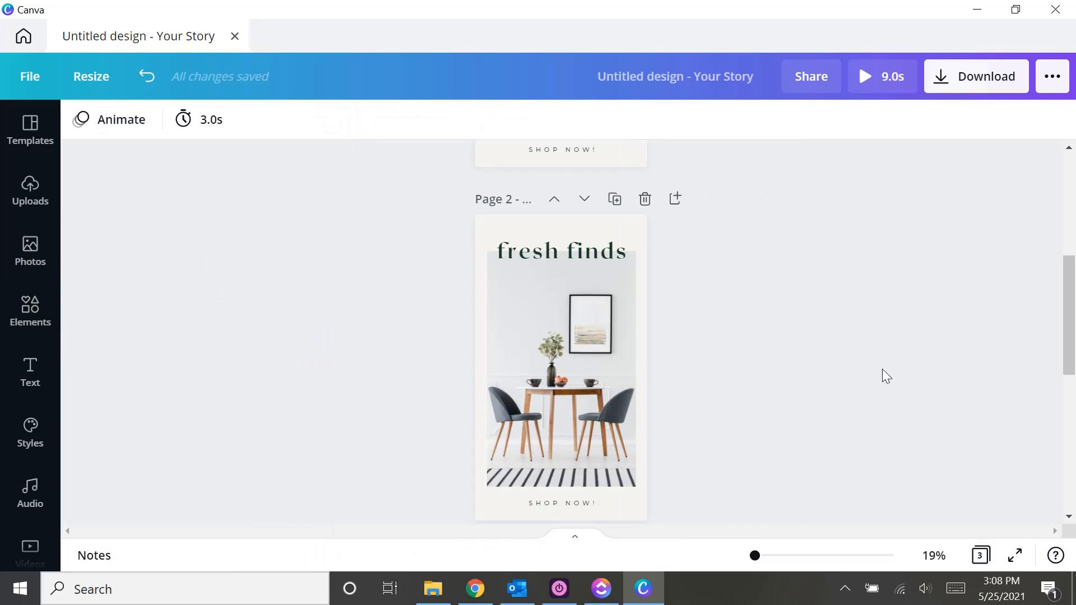
- Undo the last change and look through the three story pages, ending back at page 1
scroll(871, 374, "up", 2)
key("ctrl+z")
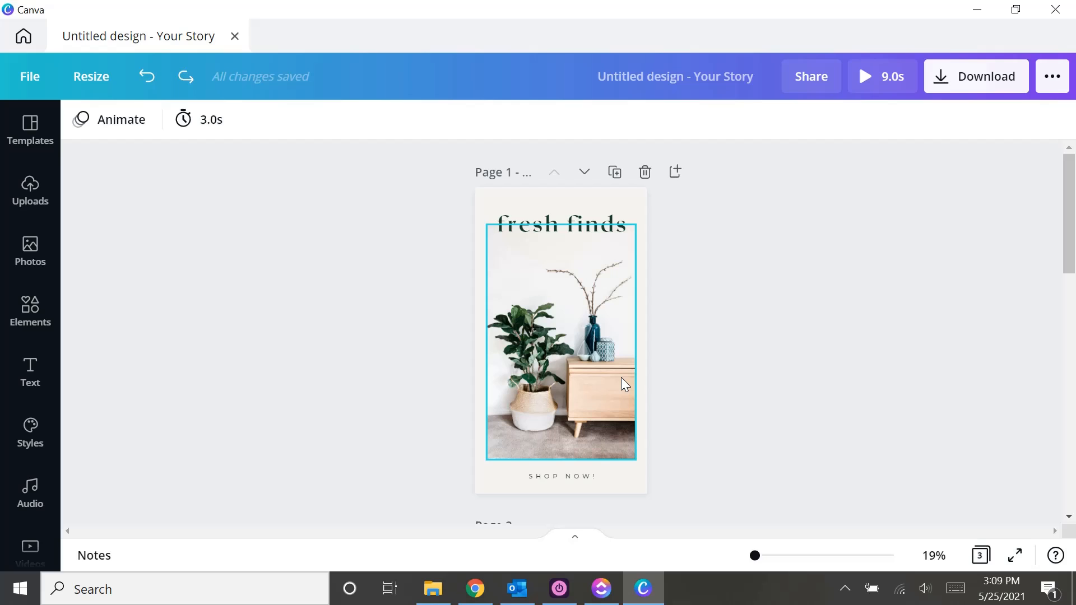
scroll(574, 320, "down", 8)
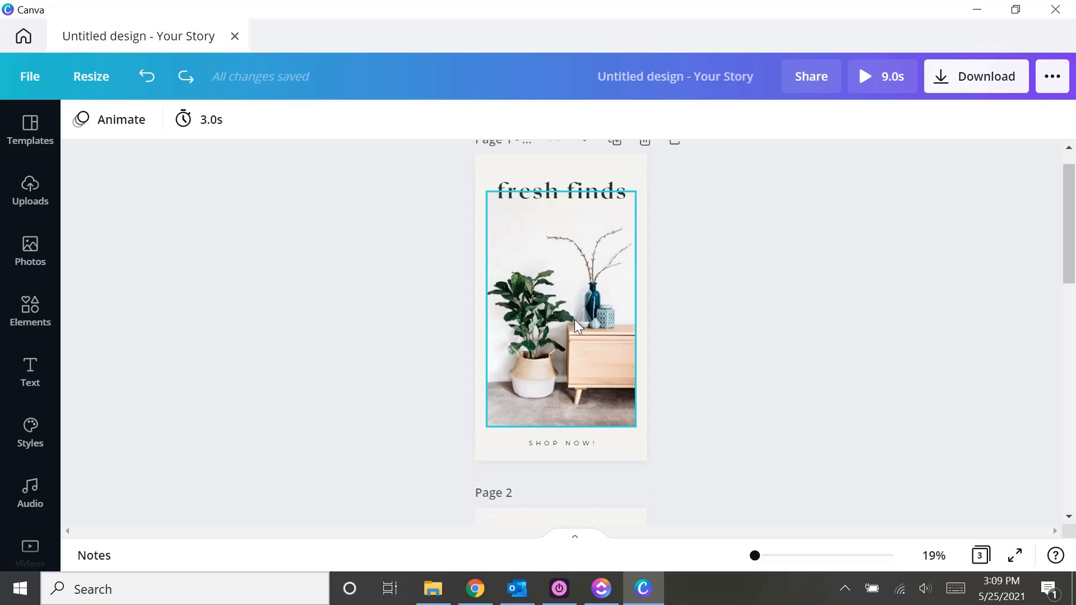
scroll(578, 327, "down", 3)
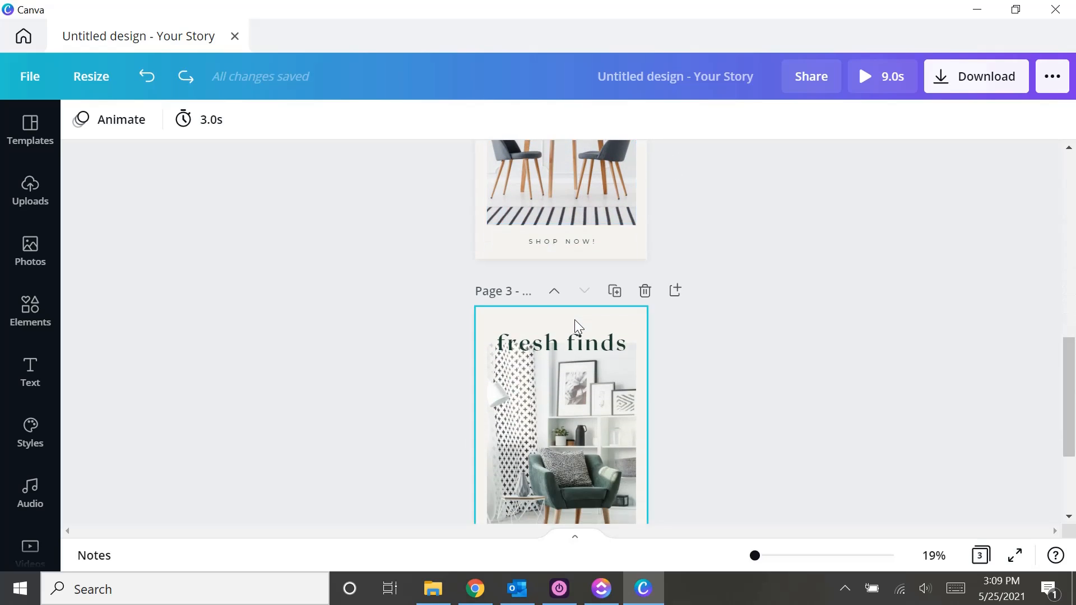
scroll(578, 327, "up", 8)
scroll(578, 327, "up", 3)
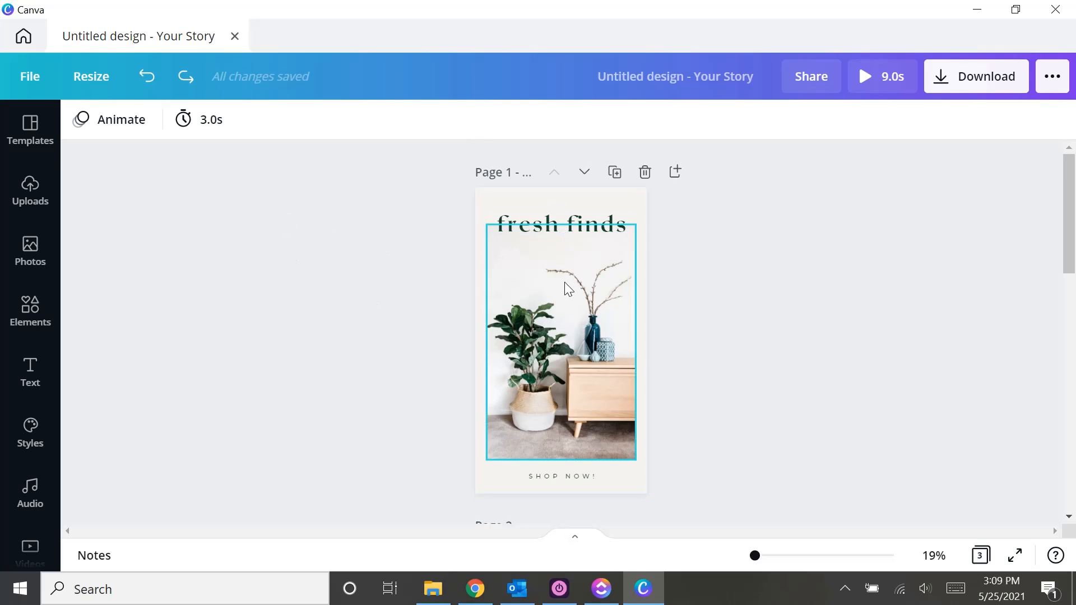
- Search the photo library for "plants"
left_click(23, 251)
left_click(259, 137)
type("plants")
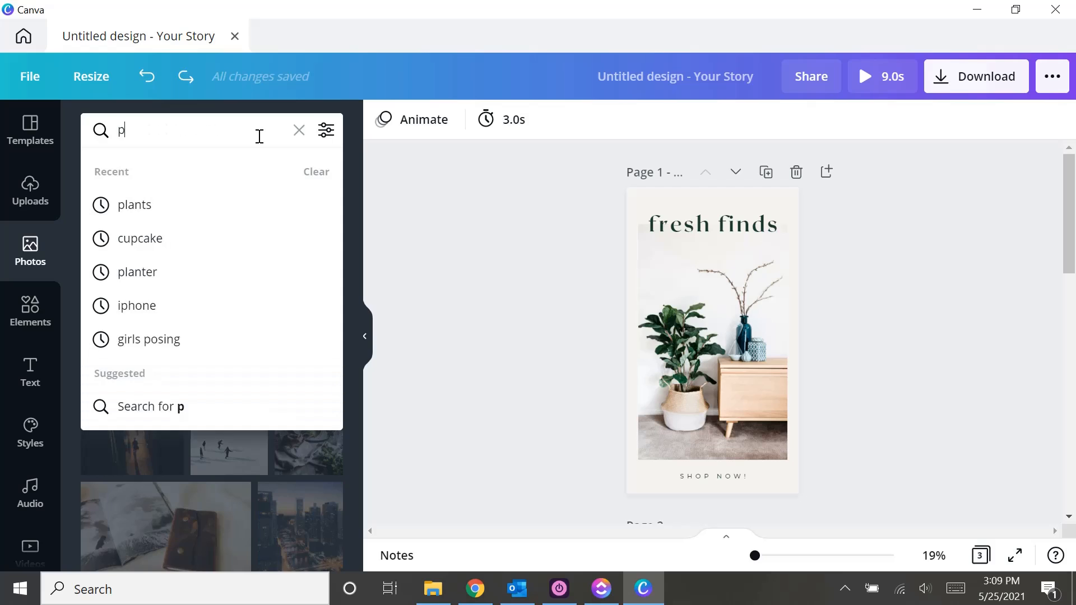
key("Return")
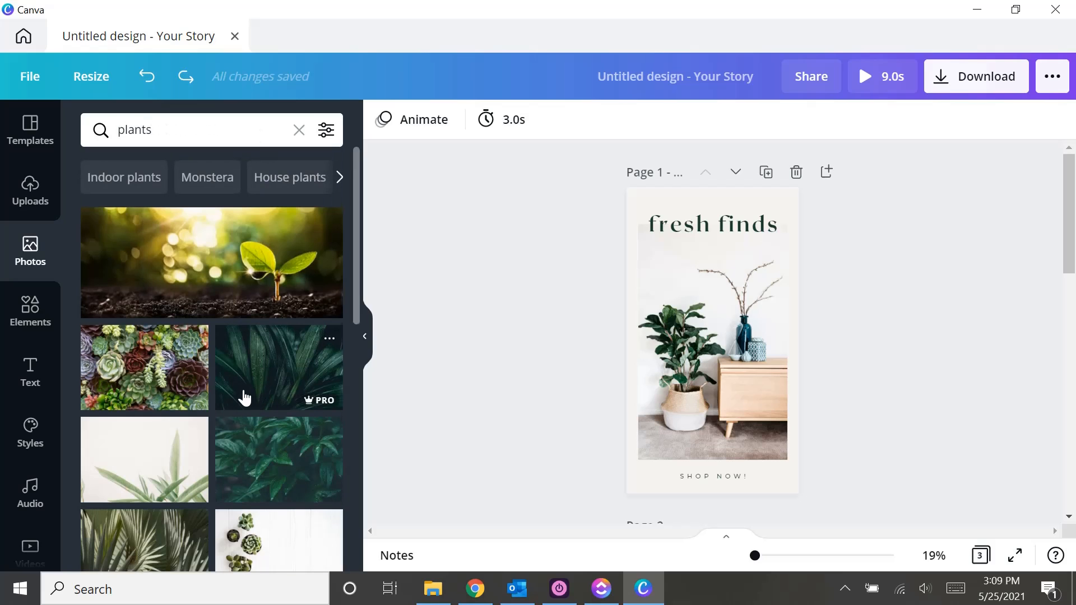
- Replace page 1's photo with the picture of potted plants on a wooden shelf and reposition it to centre the striped pot in the frame
scroll(243, 396, "down", 6)
scroll(238, 334, "down", 6)
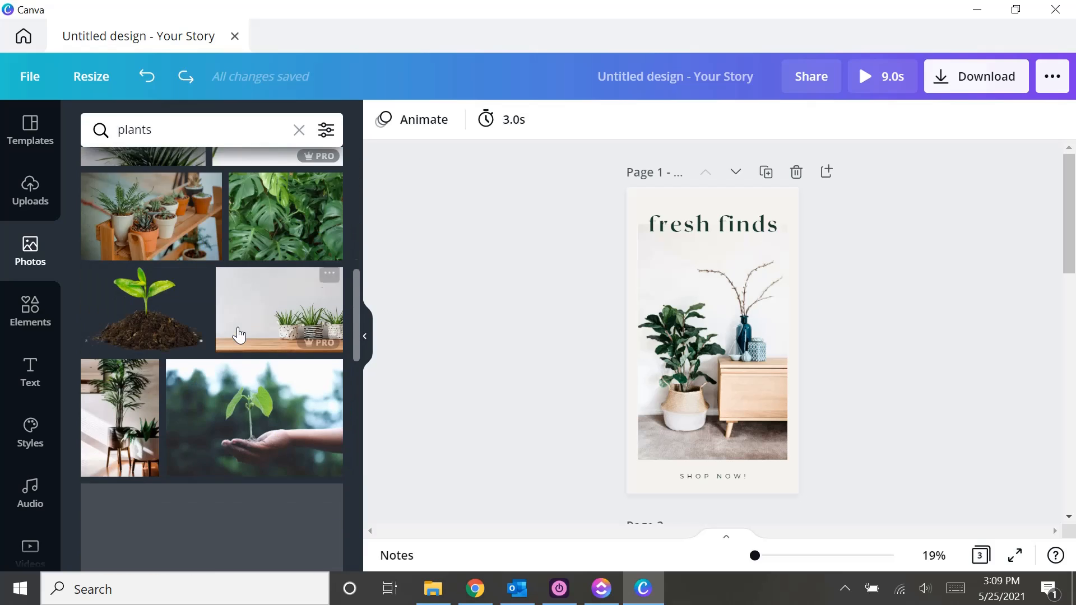
left_click_drag(271, 250, 675, 335)
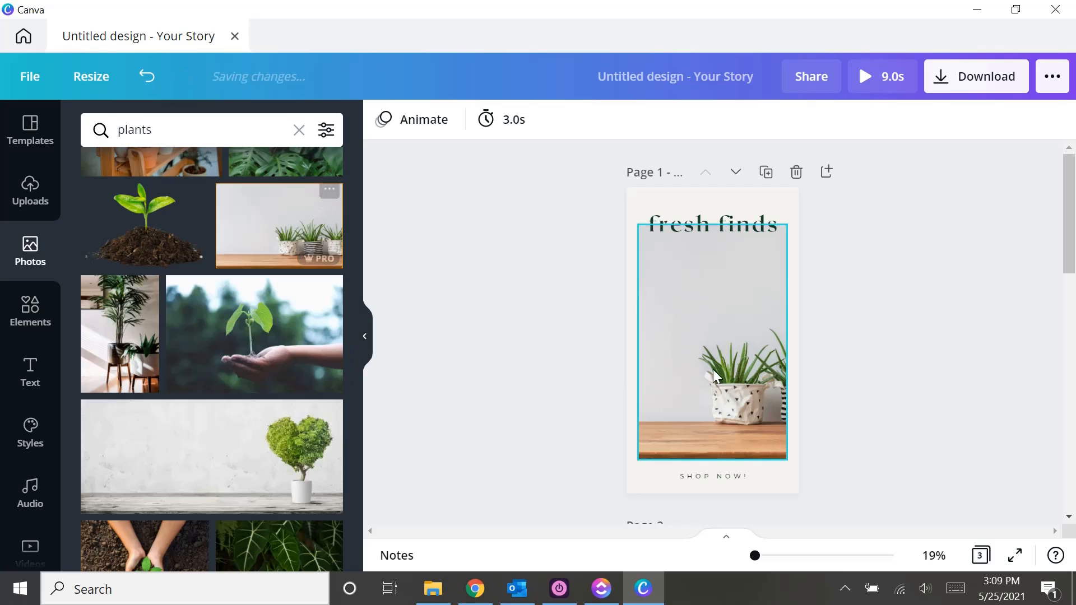
double_click(713, 369)
left_click_drag(758, 370, 677, 370)
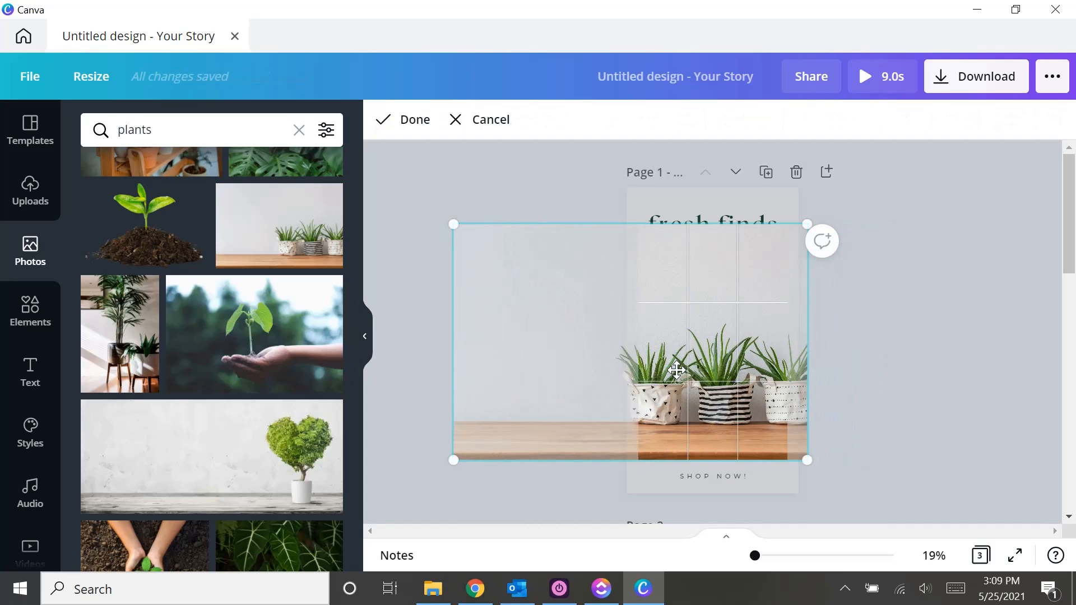
left_click(418, 330)
- Replace page 2's photo with the picture of a white room with a desk, chair and large palm
scroll(182, 306, "down", 3)
scroll(187, 303, "down", 3)
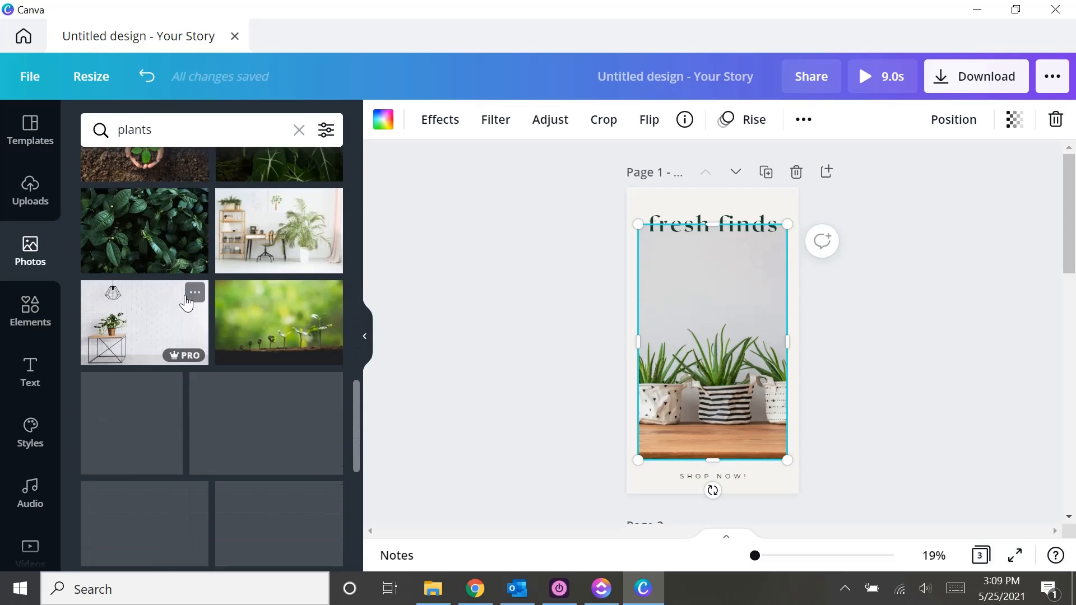
scroll(298, 307, "up", 1)
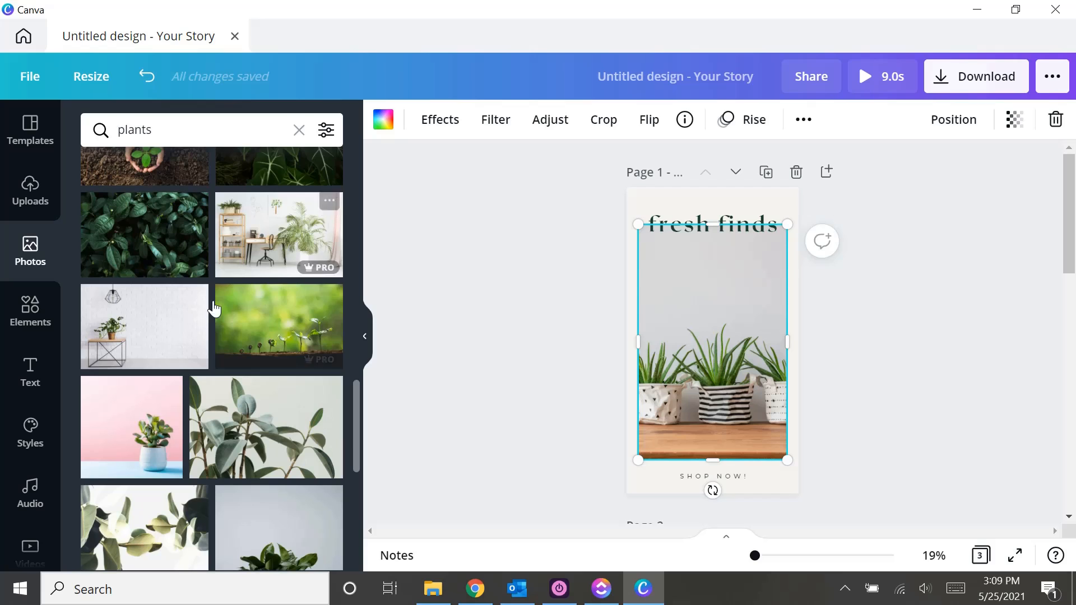
scroll(561, 339, "down", 2)
scroll(528, 295, "down", 5)
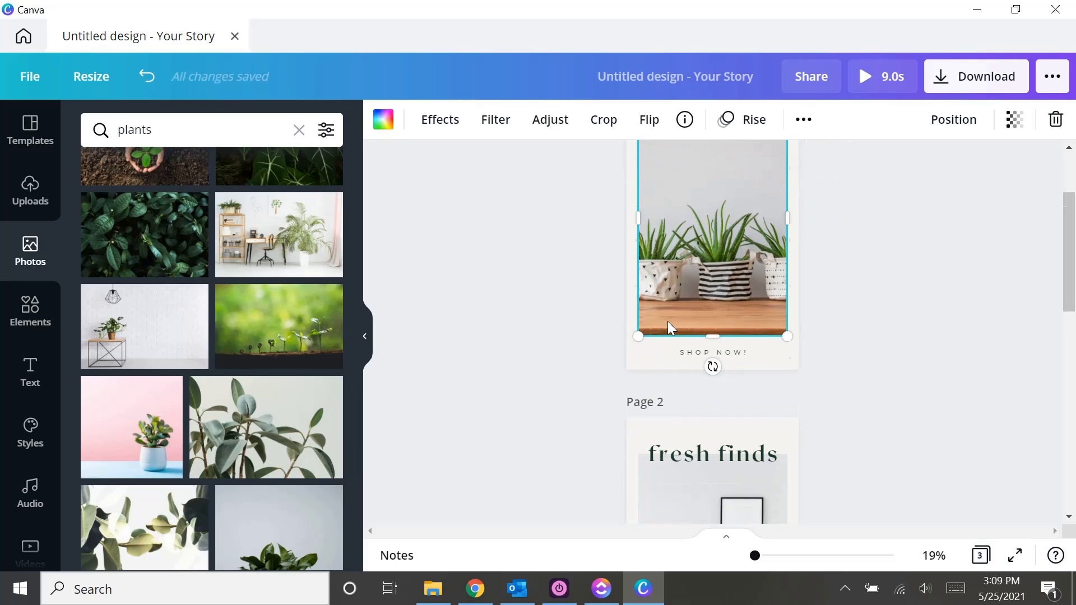
left_click_drag(283, 238, 675, 306)
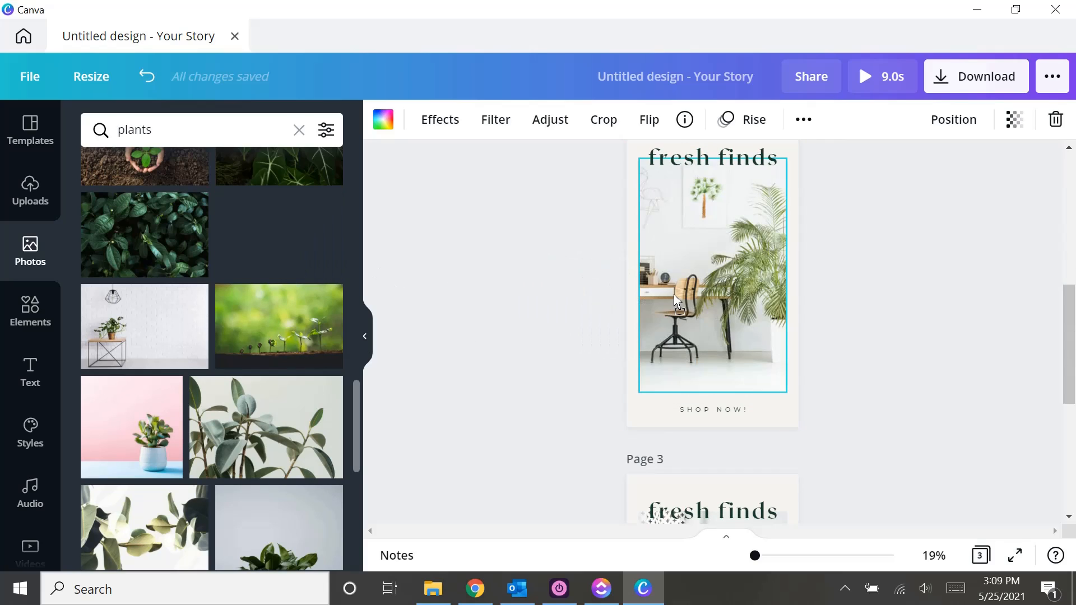
- Replace page 3's photo with the white-brick-wall plant picture and shift its crop to frame the plant table and hanging lamp
scroll(563, 355, "down", 8)
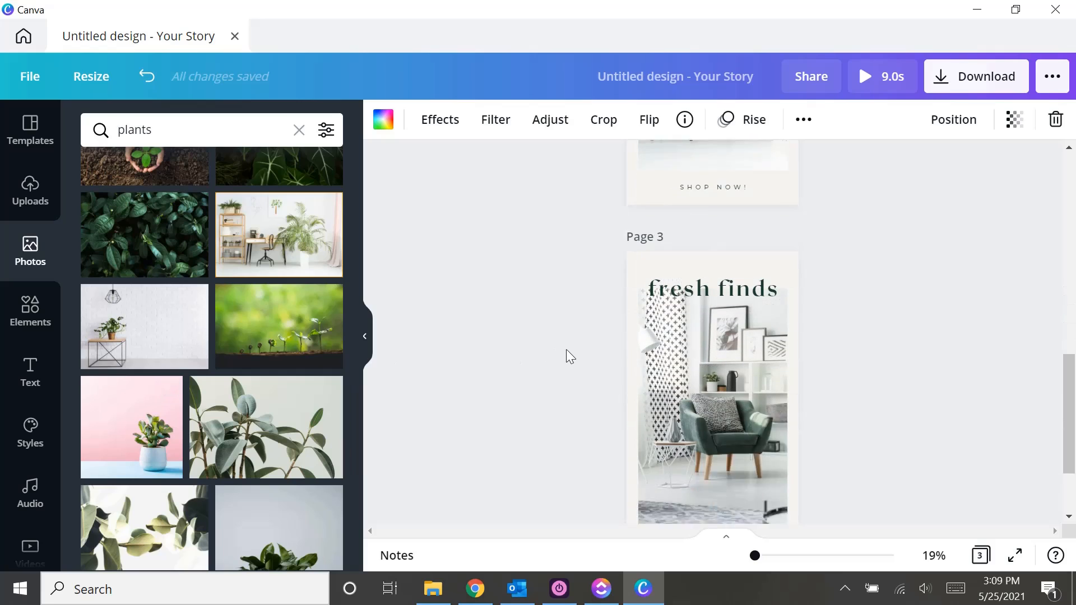
left_click_drag(140, 319, 805, 303)
double_click(695, 298)
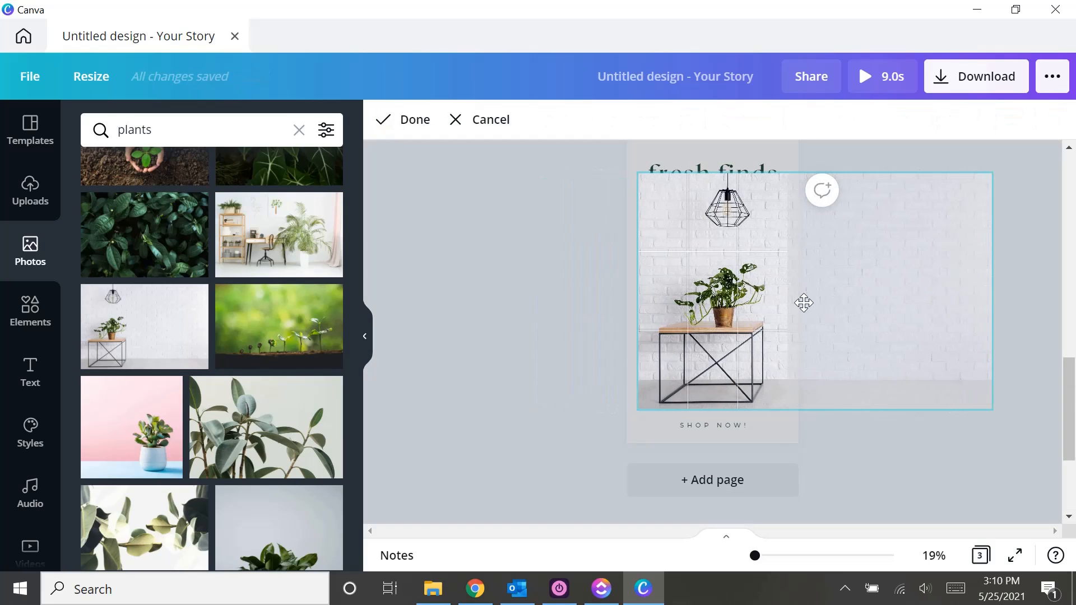
key("Return")
left_click(845, 333)
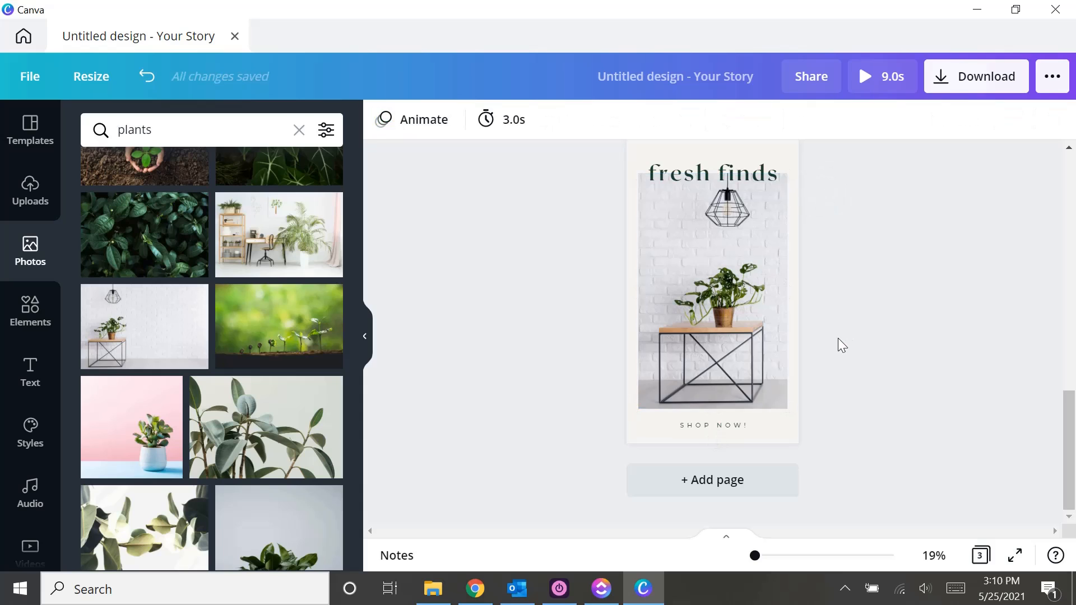
- Change the heading on page 1 to "spring finds" by replacing the word "fresh"
scroll(836, 340, "up", 10)
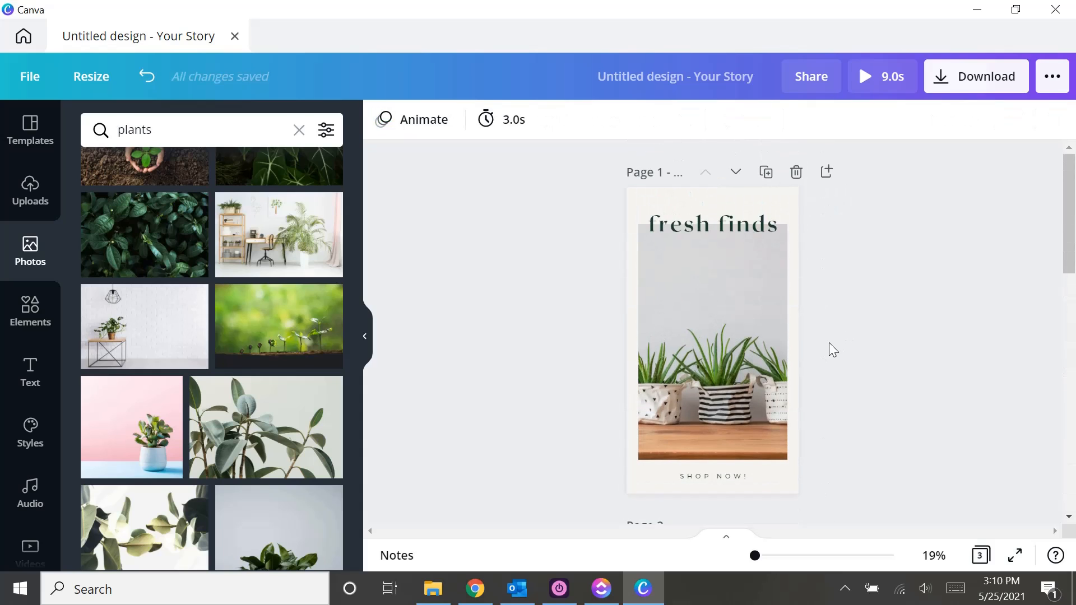
double_click(684, 226)
left_click(710, 228)
left_click_drag(711, 228, 652, 227)
type("spring")
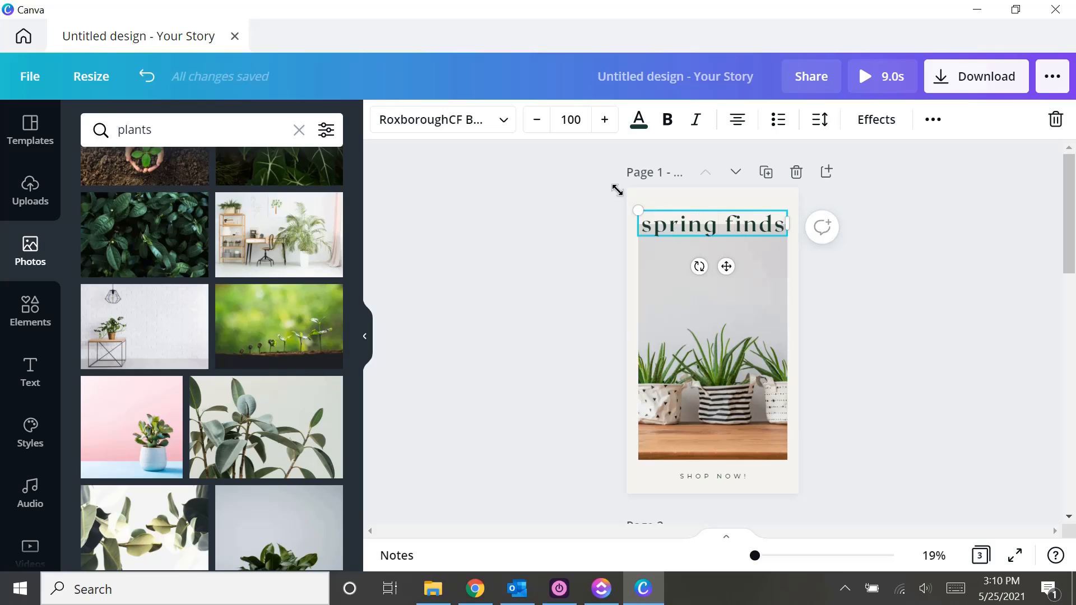
left_click(829, 309)
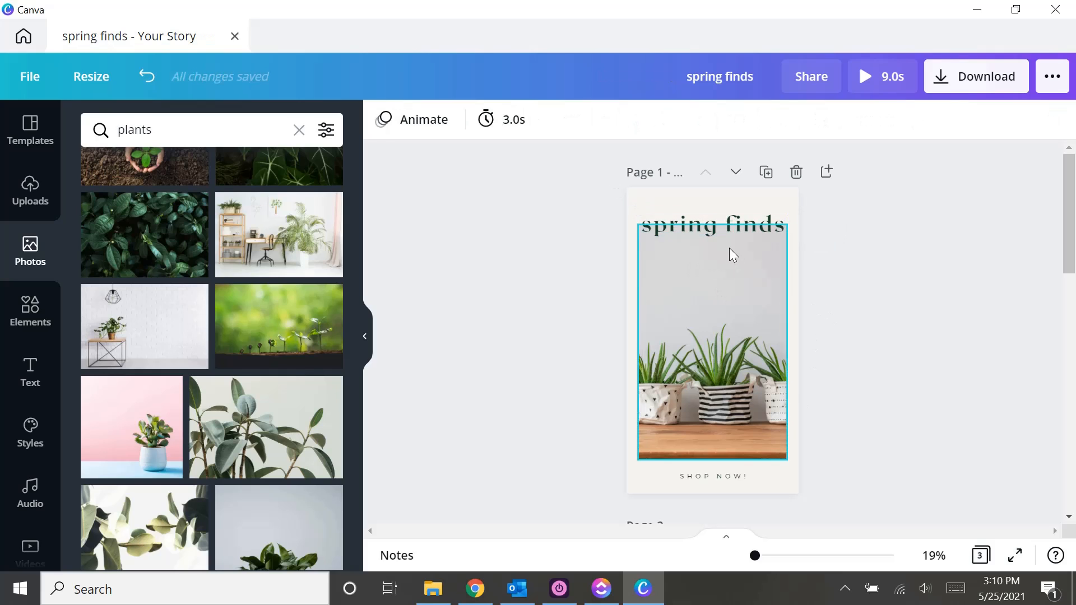
- Copy the word "spring" from page 1's heading and paste it over "fresh" in page 2's heading
left_click(712, 227)
double_click(712, 227)
left_click_drag(712, 227, 632, 223)
key("ctrl+c")
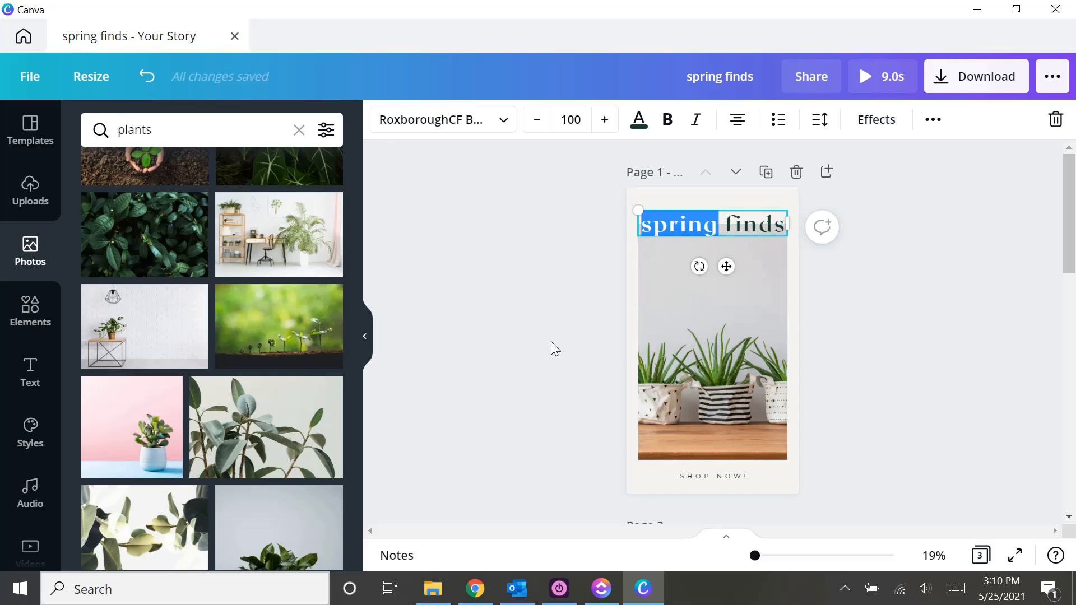
left_click(551, 341)
scroll(551, 341, "down", 5)
double_click(672, 326)
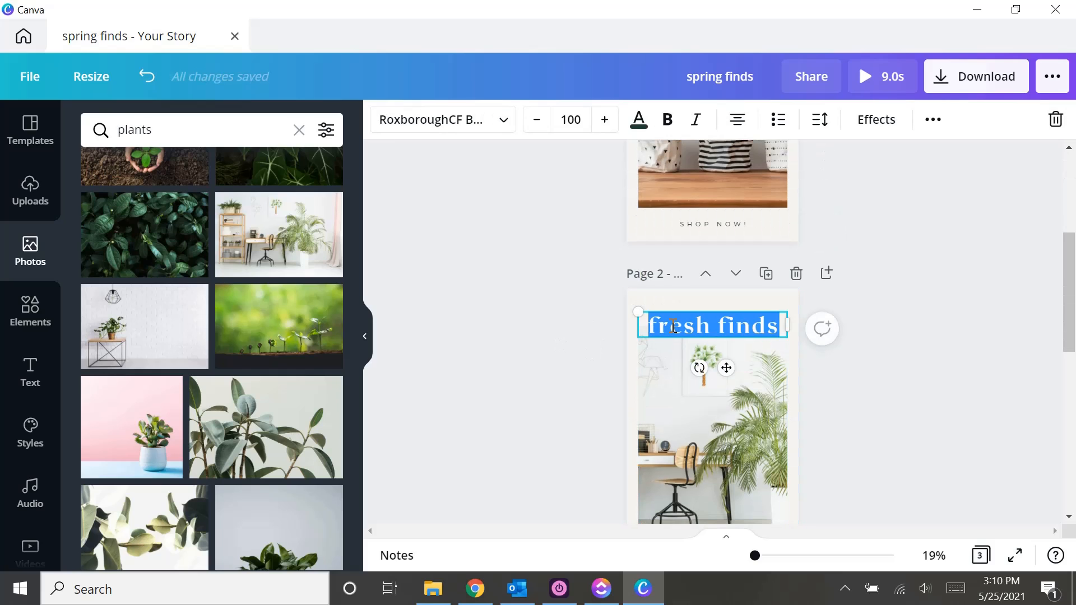
left_click_drag(717, 326, 634, 327)
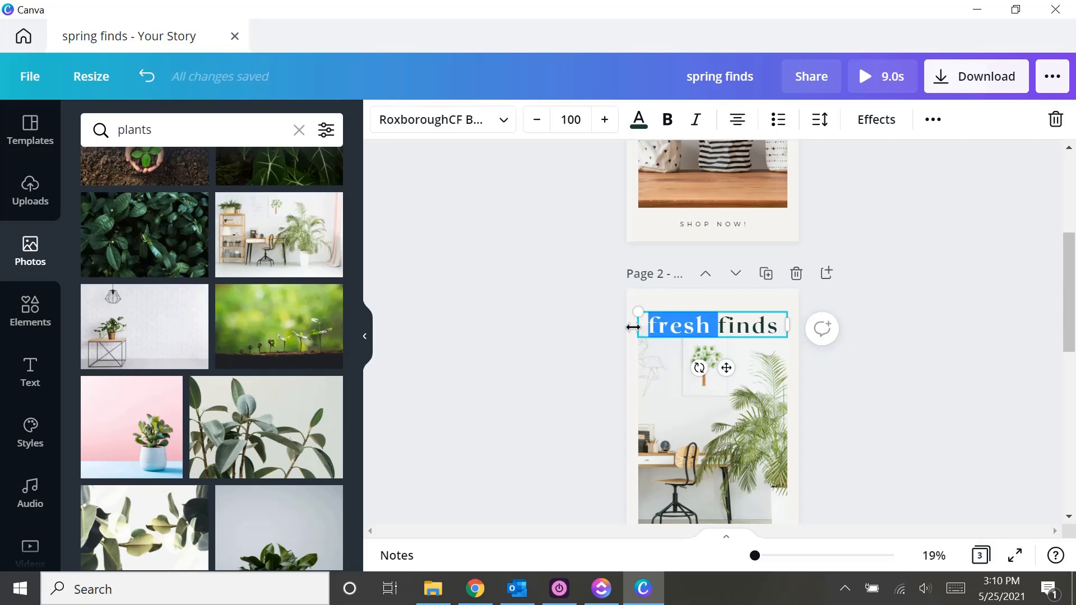
key("ctrl+v")
left_click(910, 406)
- Paste the copied word "spring" over "fresh" in page 3's heading so it reads "spring finds"
scroll(826, 385, "down", 5)
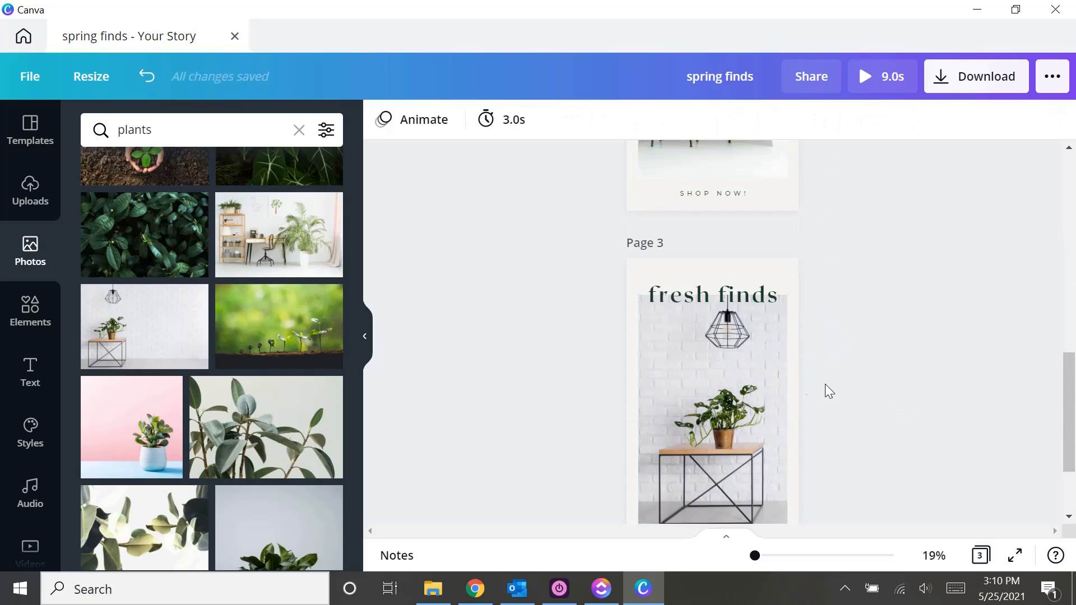
left_click(691, 263)
left_click(690, 263)
left_click_drag(699, 260, 646, 265)
key("ctrl+v")
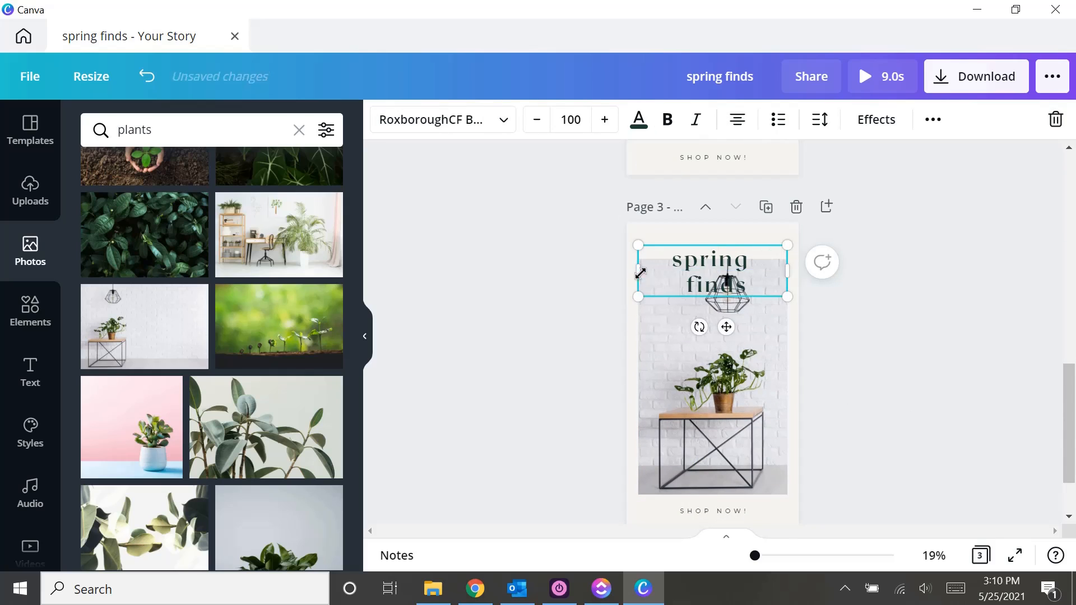
key("Escape")
left_click(890, 294)
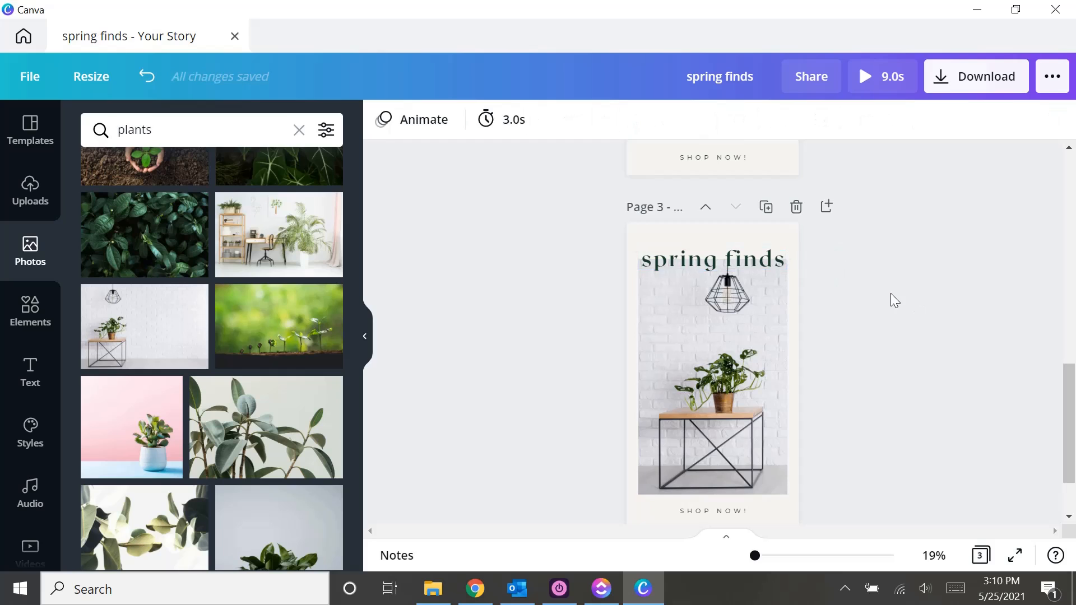
- Play the preview of the "spring finds" story and return to the design
scroll(889, 236, "up", 5)
left_click(877, 76)
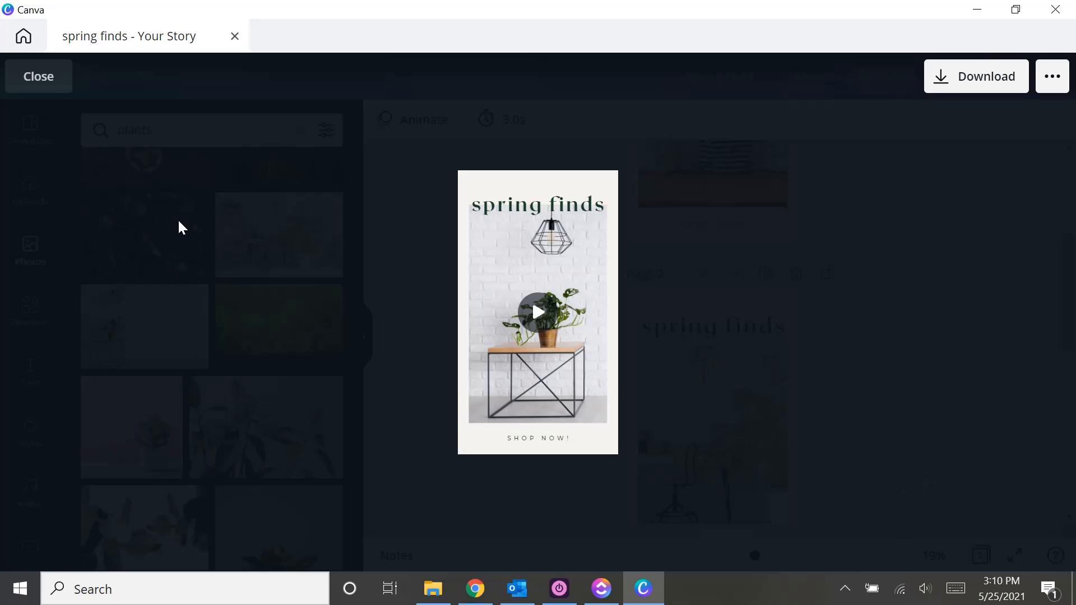
left_click(49, 85)
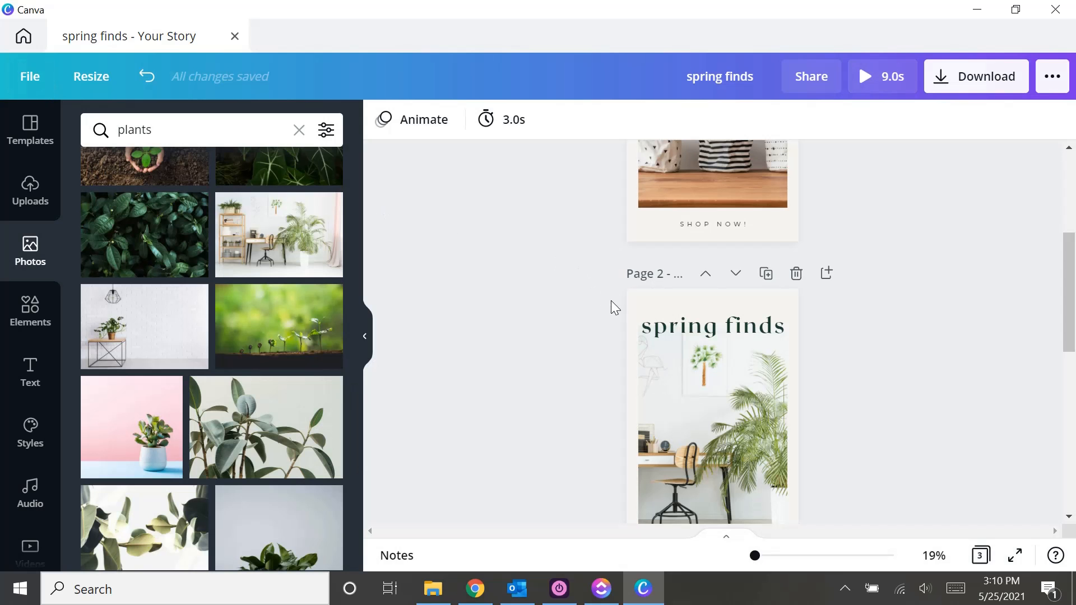
- Hide the photo library and look through the story pages, ending at page 3
left_click(364, 339)
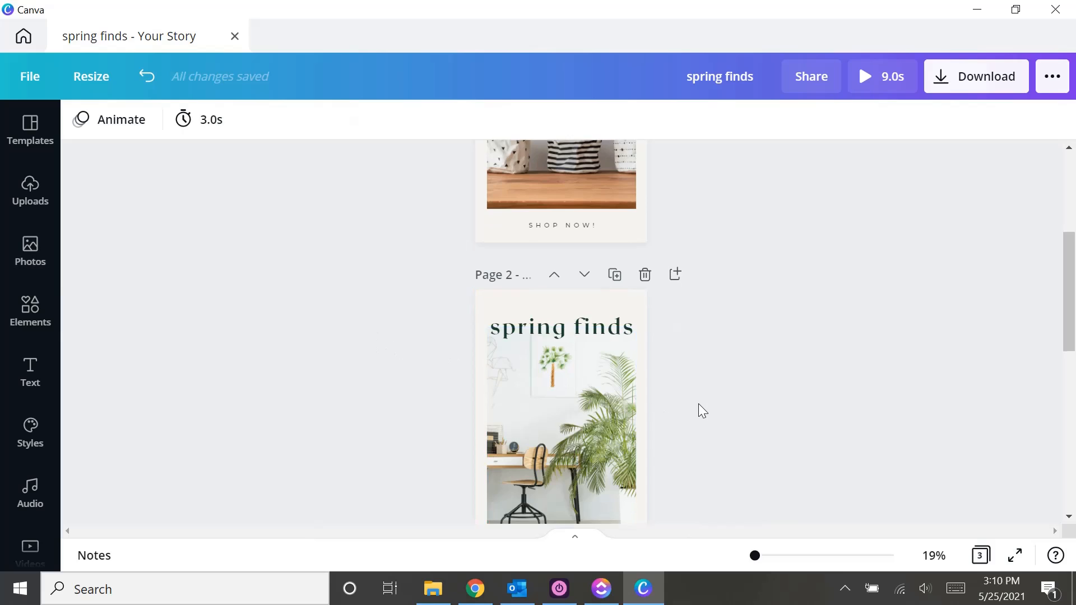
scroll(701, 405, "up", 5)
scroll(701, 406, "down", 8)
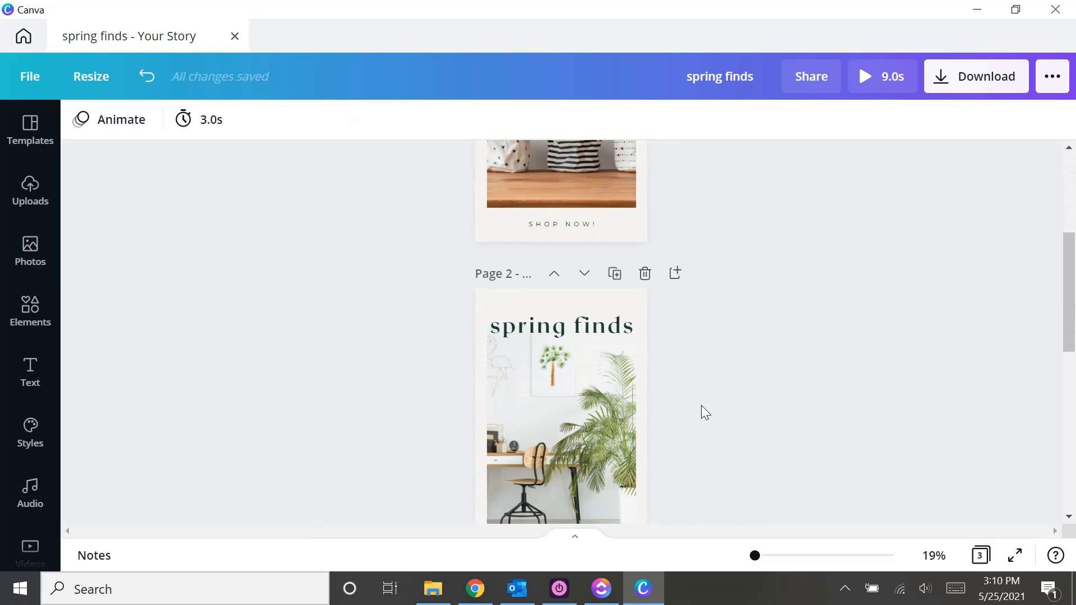
scroll(700, 408, "down", 5)
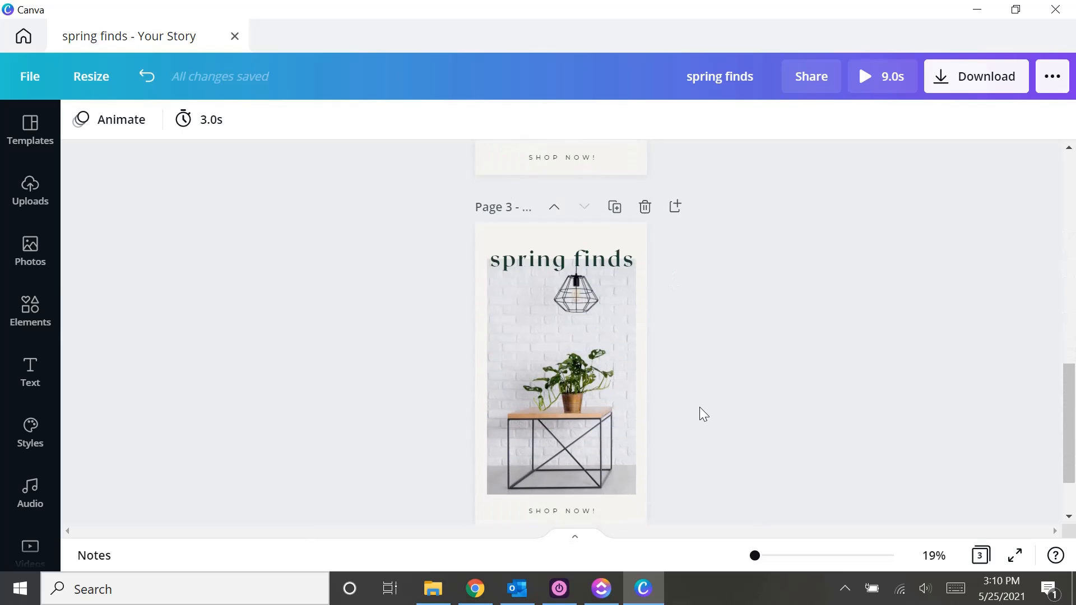